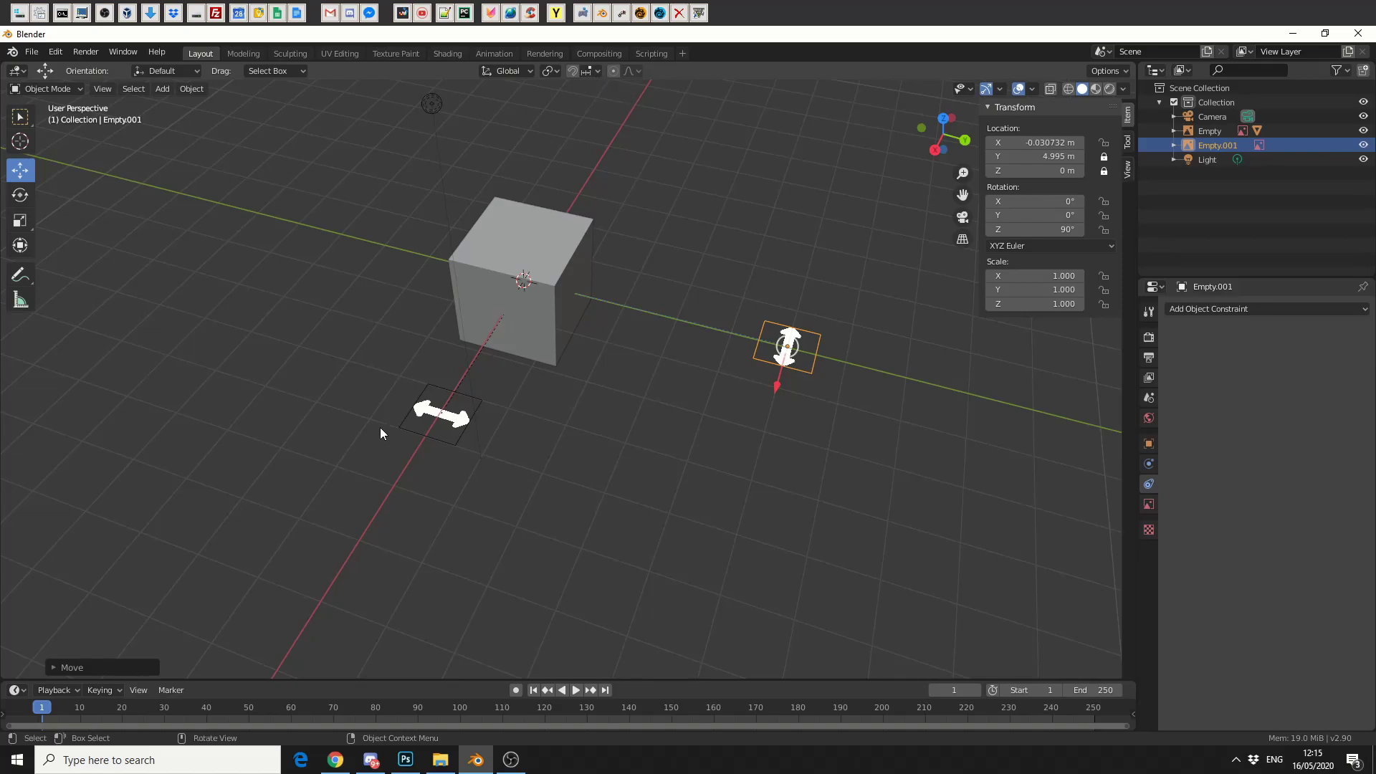
Slide the horizontal-arrow Empty and cube along Y, then nudge Empty.001 along X to 0.037607 m.
left_click(436, 423)
left_click_drag(500, 430, 441, 416)
left_click(801, 353)
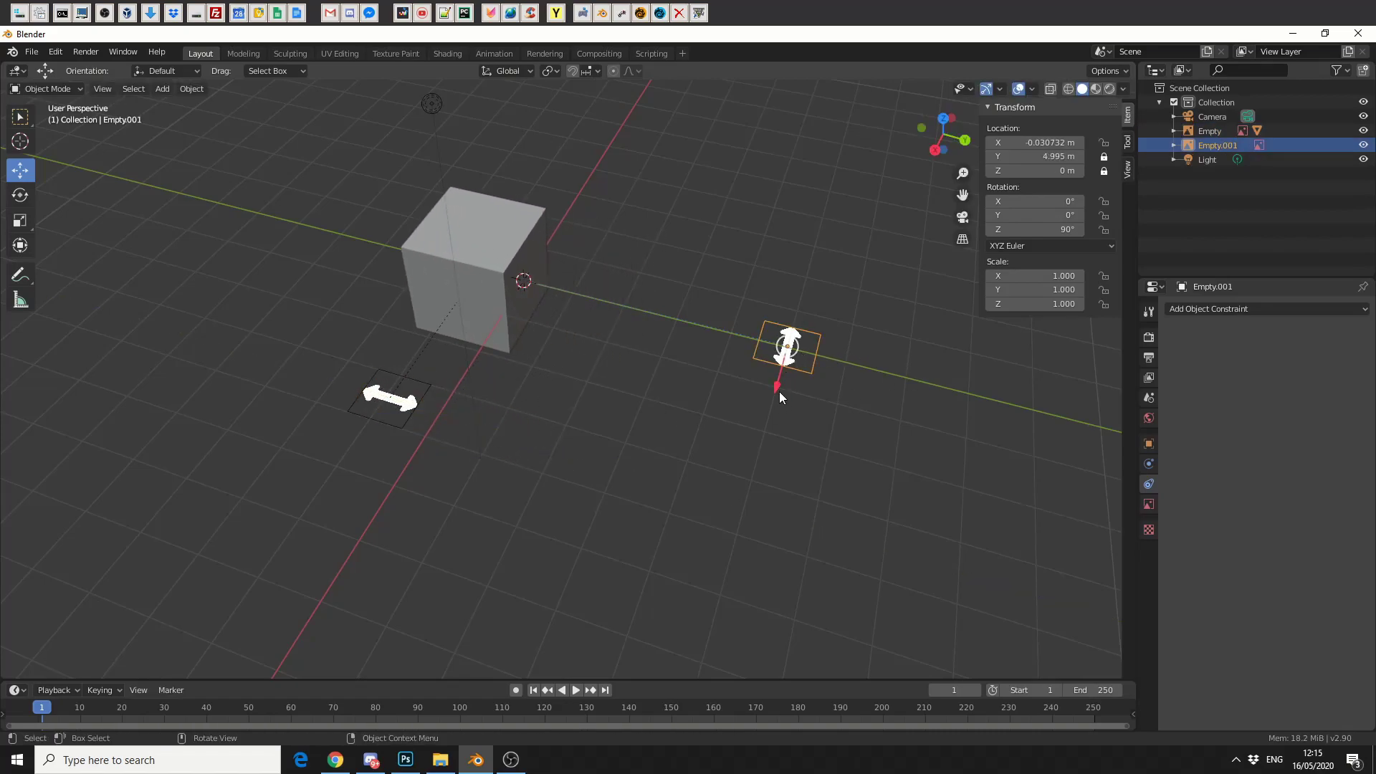
mouse_move(779, 391)
left_mouse_down()
mouse_move(807, 278)
mouse_move(786, 371)
mouse_move(758, 413)
mouse_move(767, 387)
left_mouse_up()
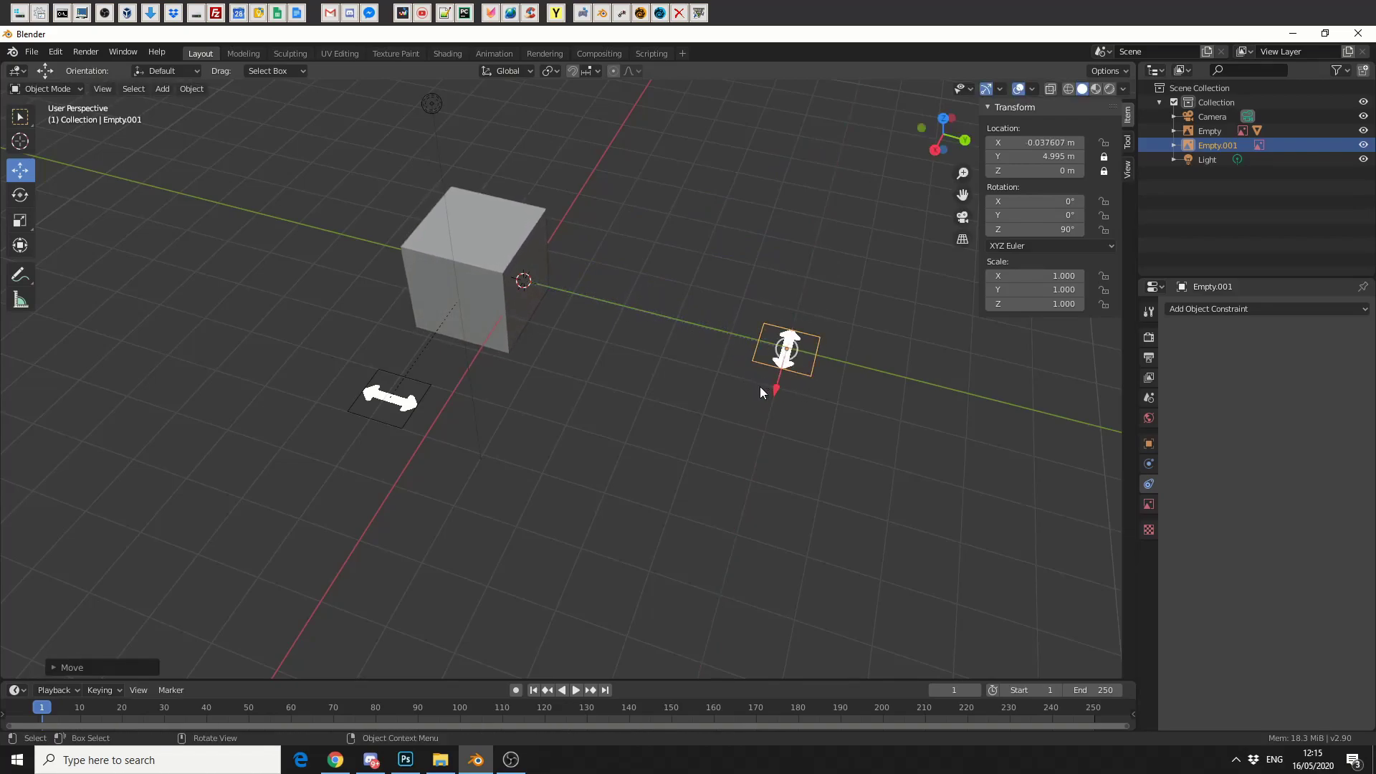
Start a new General file, discarding the current scene without saving.
left_click(397, 408)
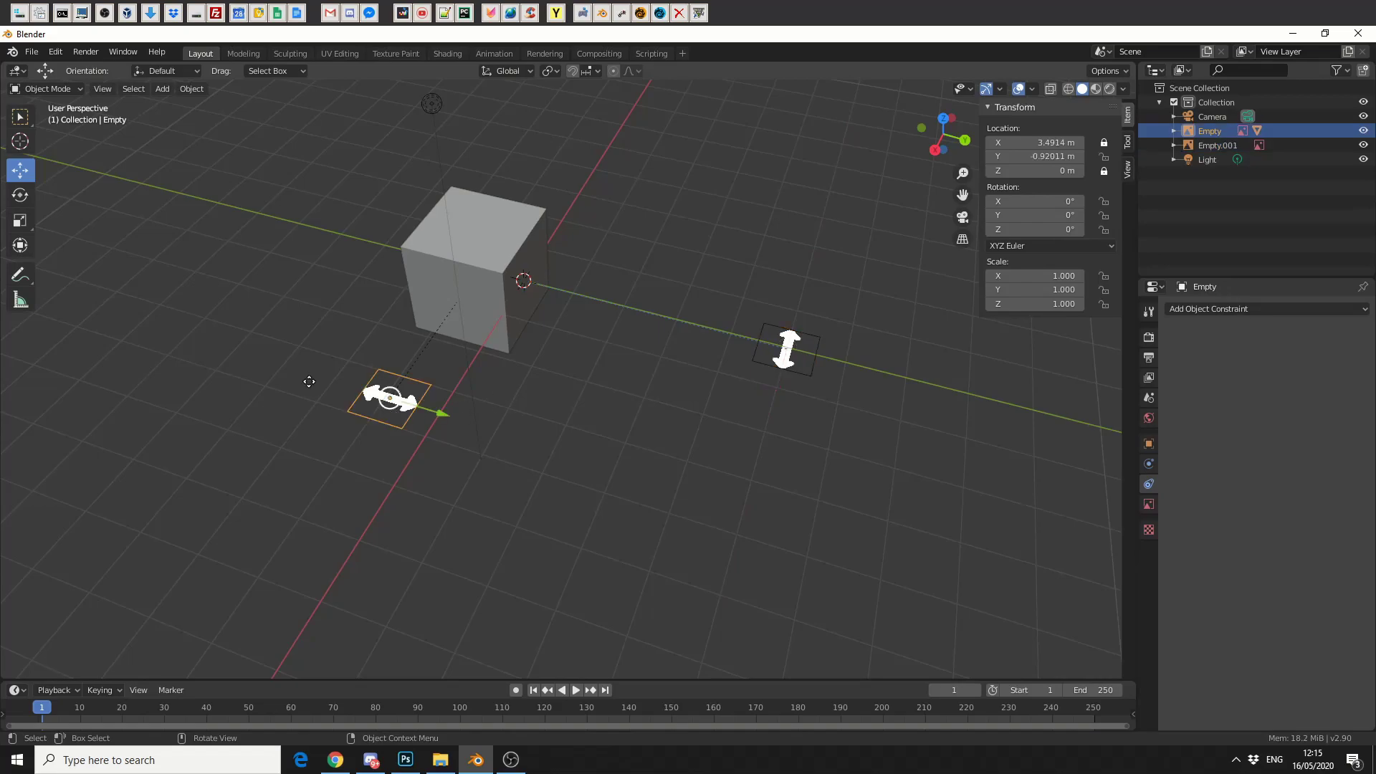
left_click(32, 54)
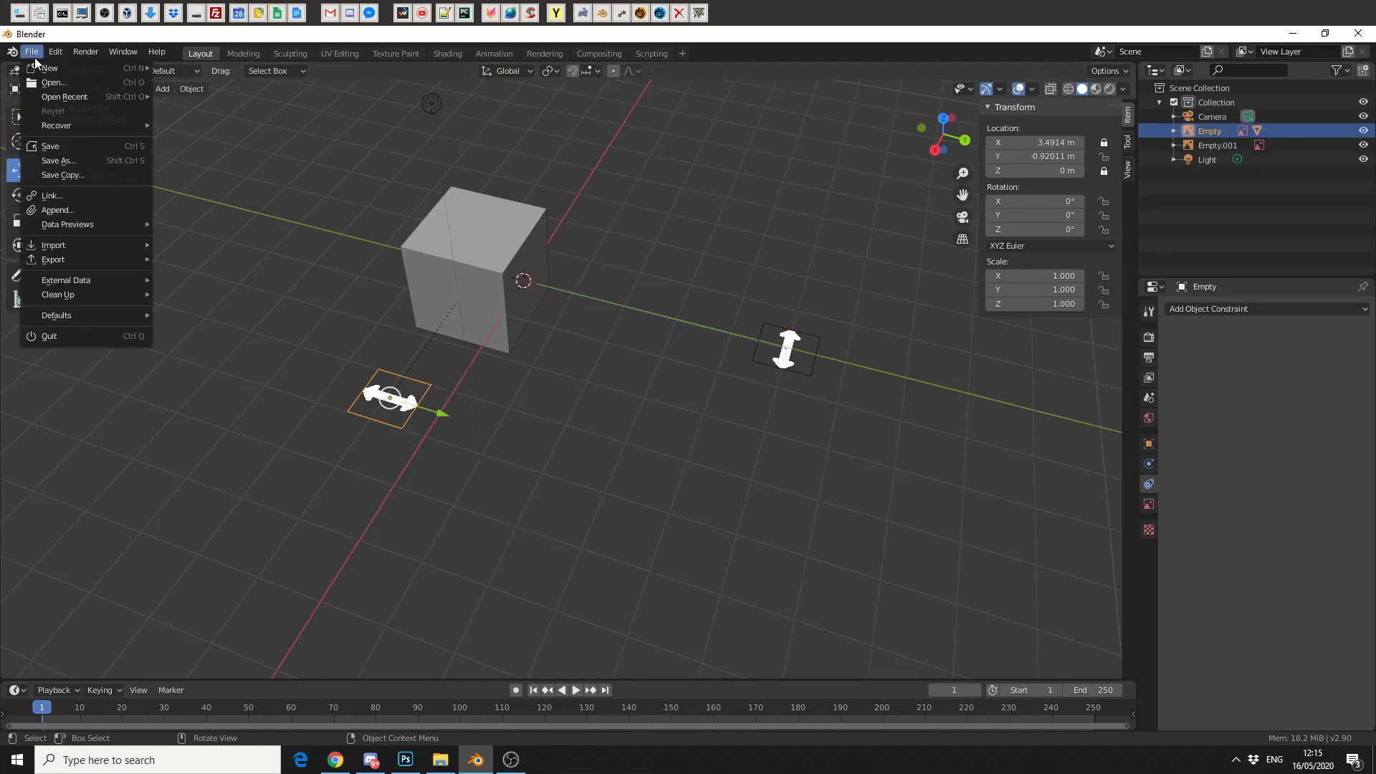
mouse_move(39, 71)
left_click(251, 69)
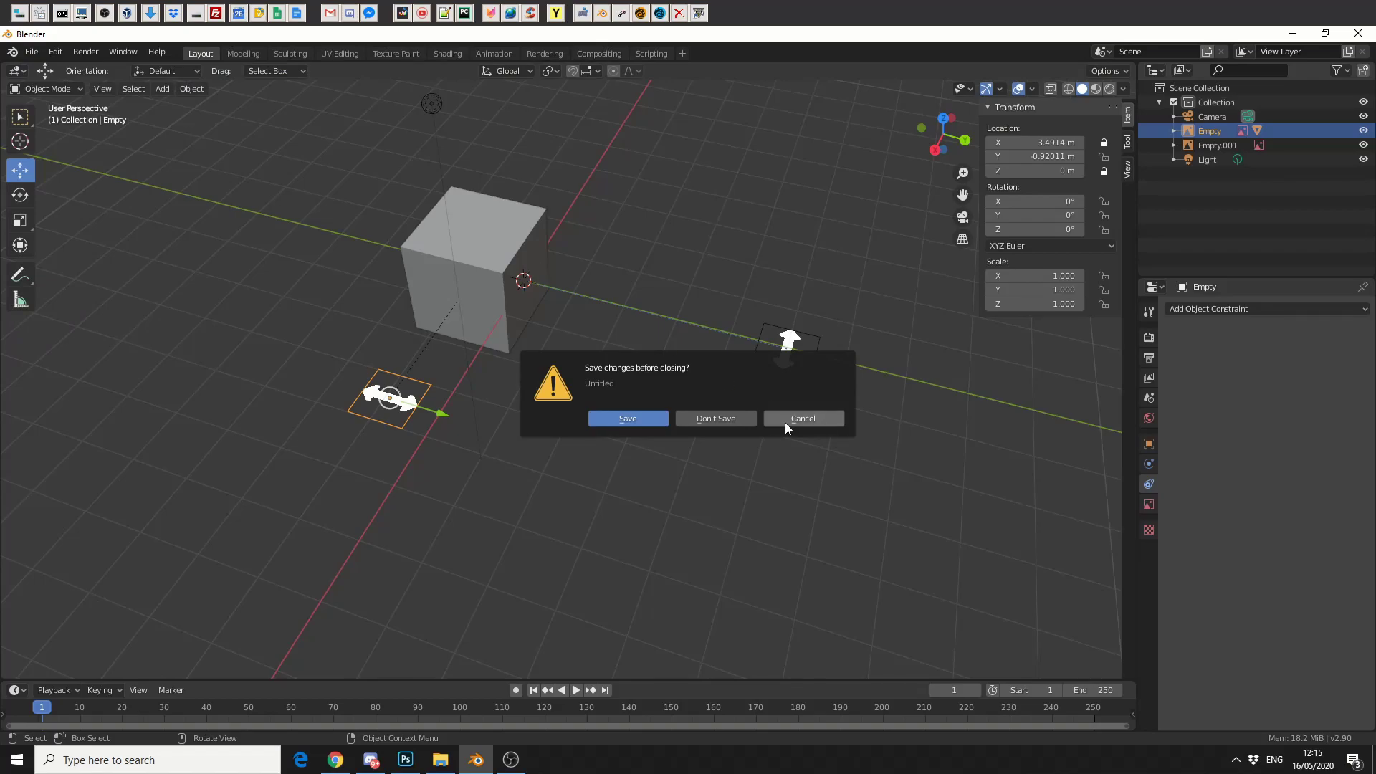
left_click(739, 417)
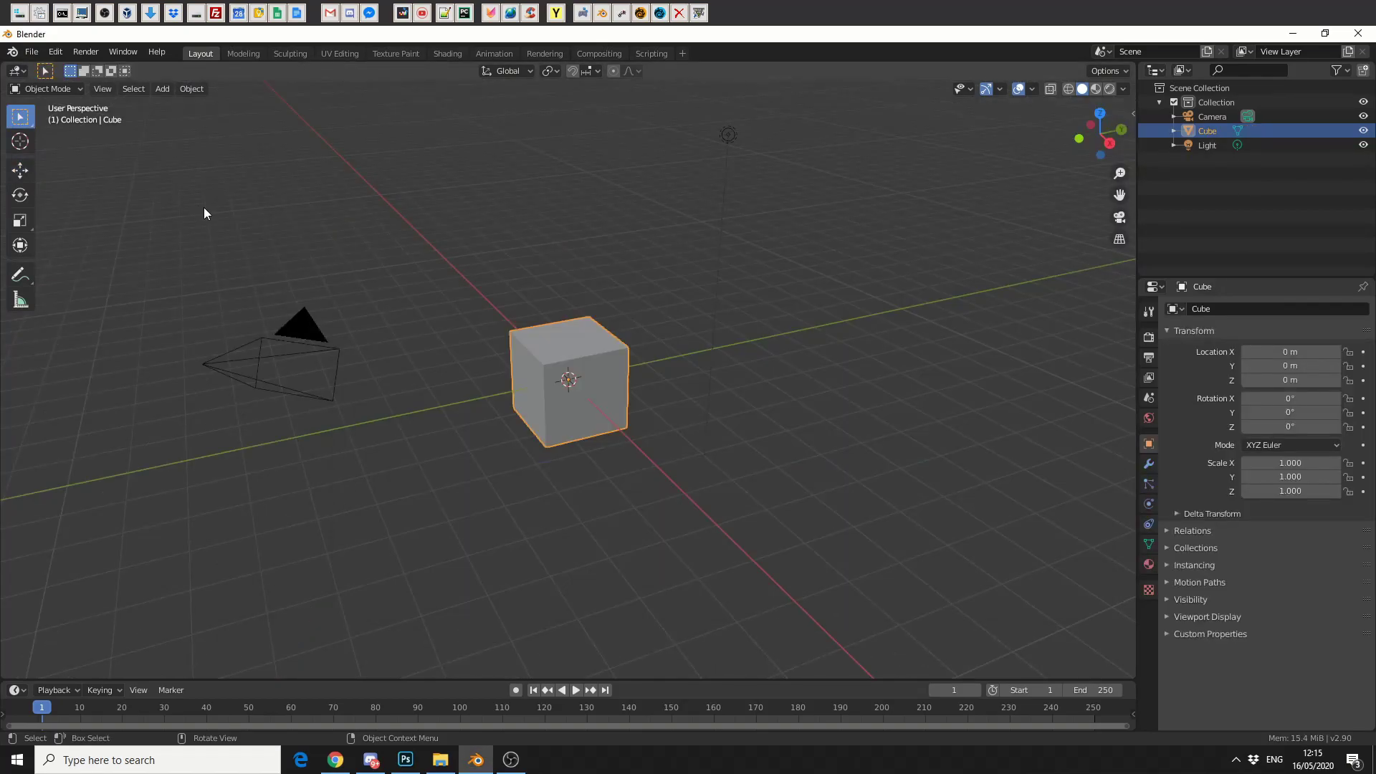
Add an Image empty at the origin beside the default cube.
left_click(160, 98)
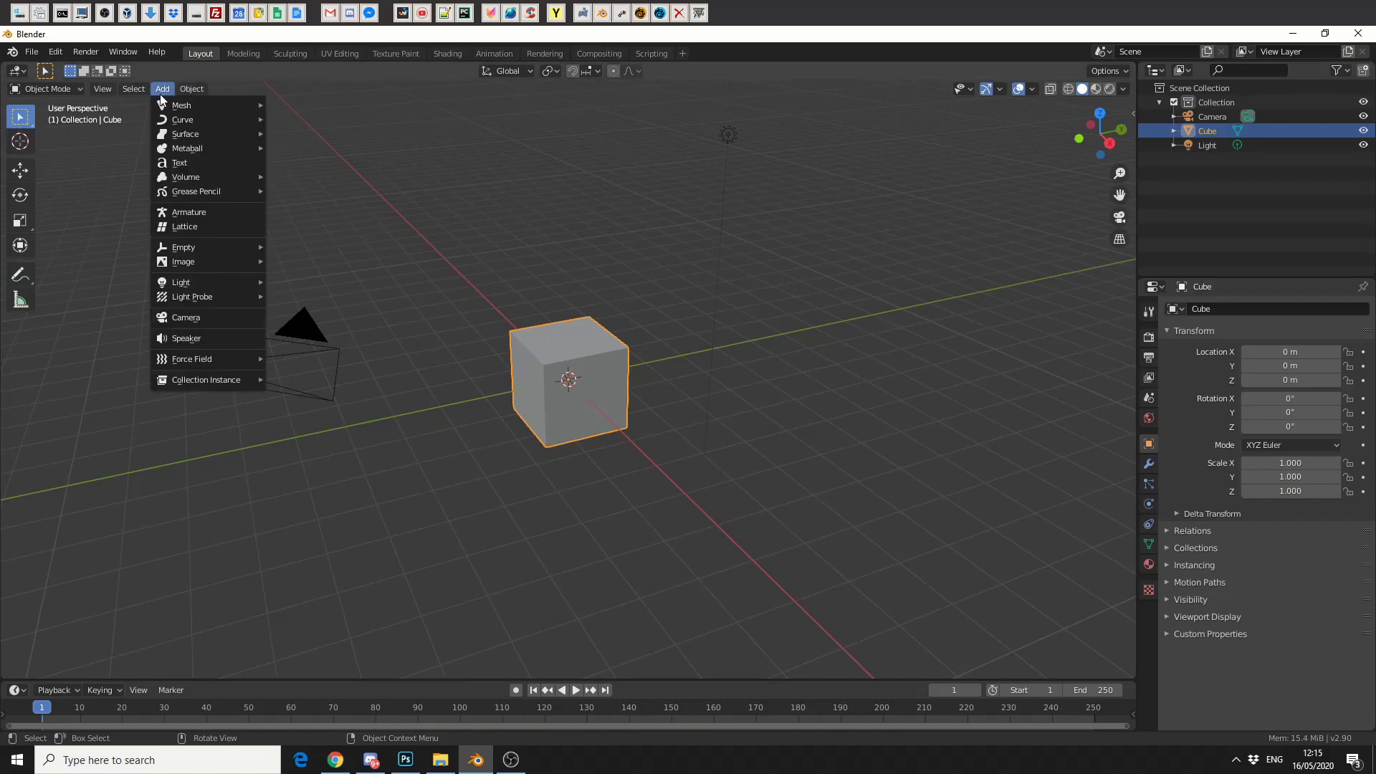
mouse_move(208, 247)
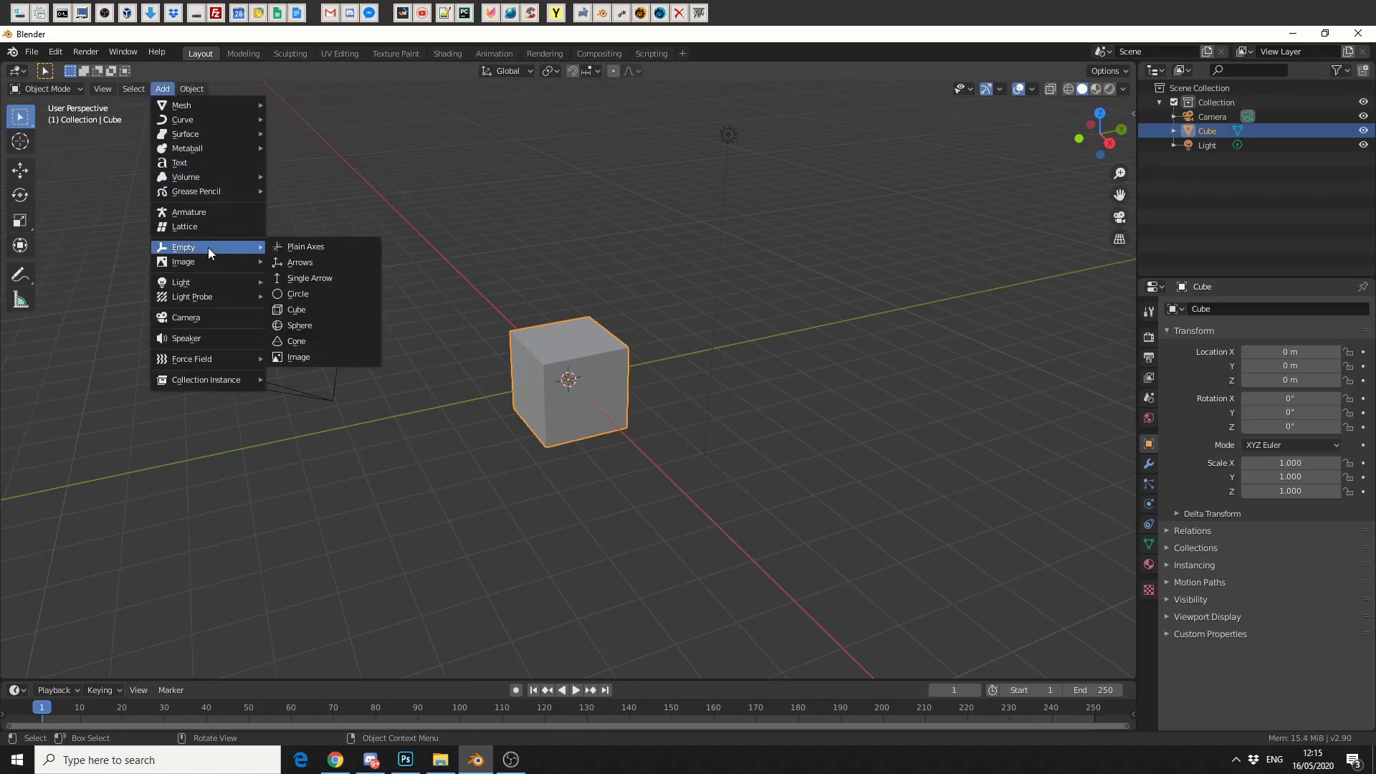
left_click(334, 359)
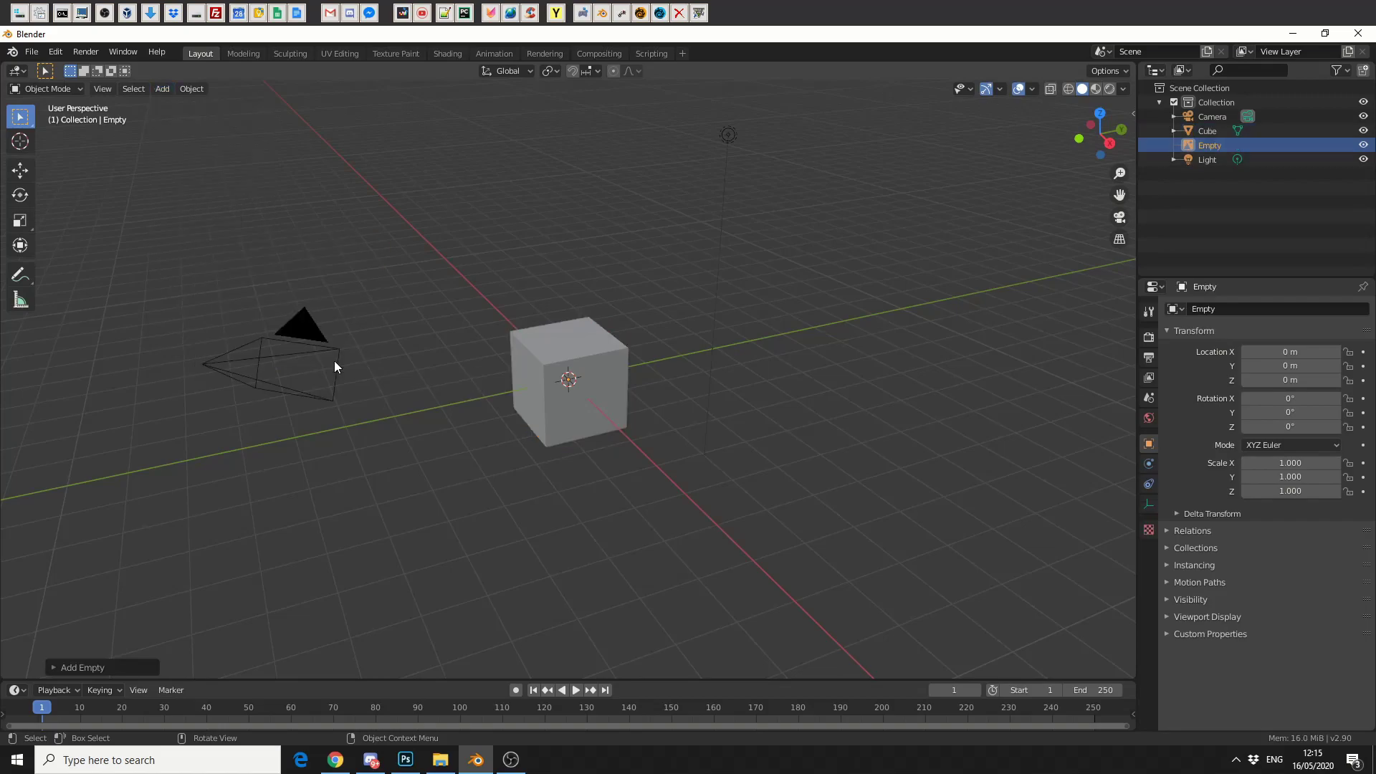
Move the new Empty 4.3204 m along X and load iconfinder_arrows-v_1608528.png from the Desktop as its image.
left_click(20, 170)
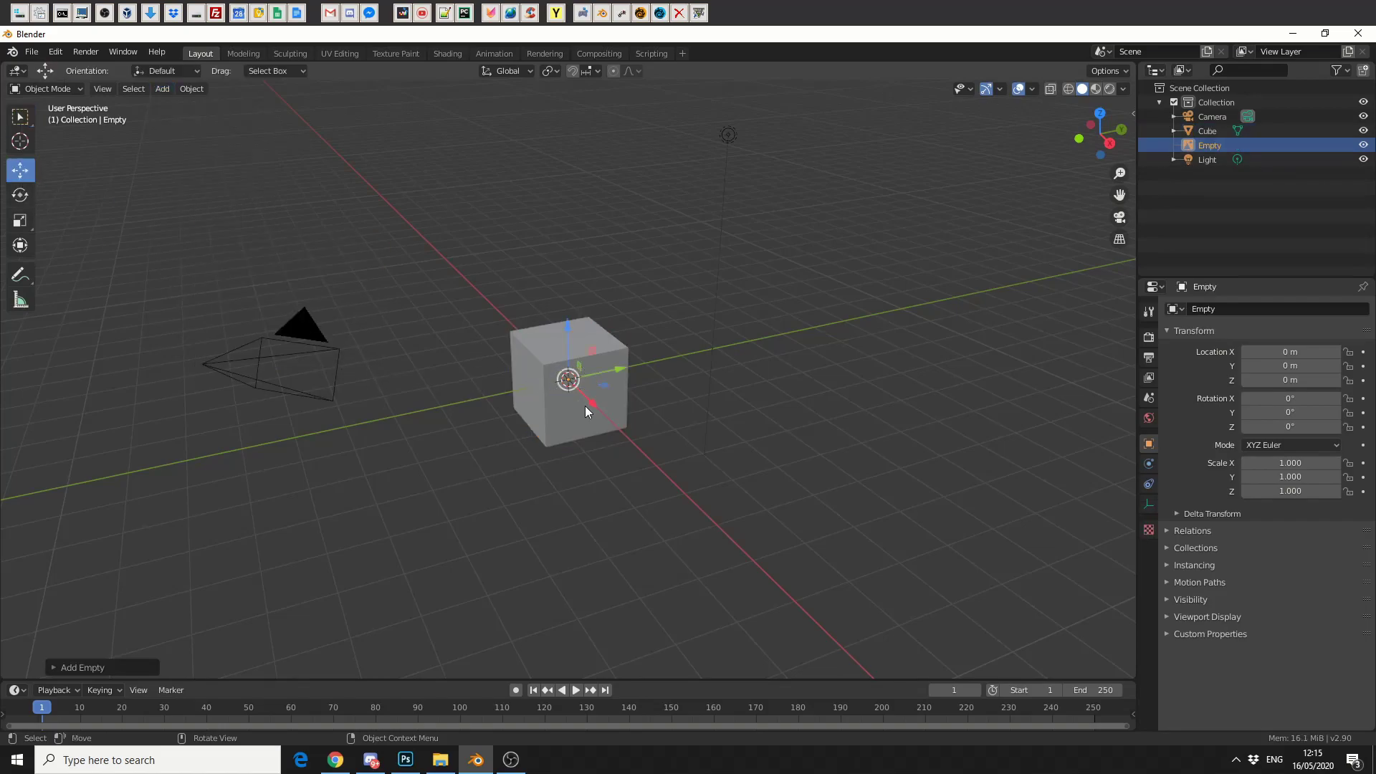
left_click_drag(592, 407, 667, 536)
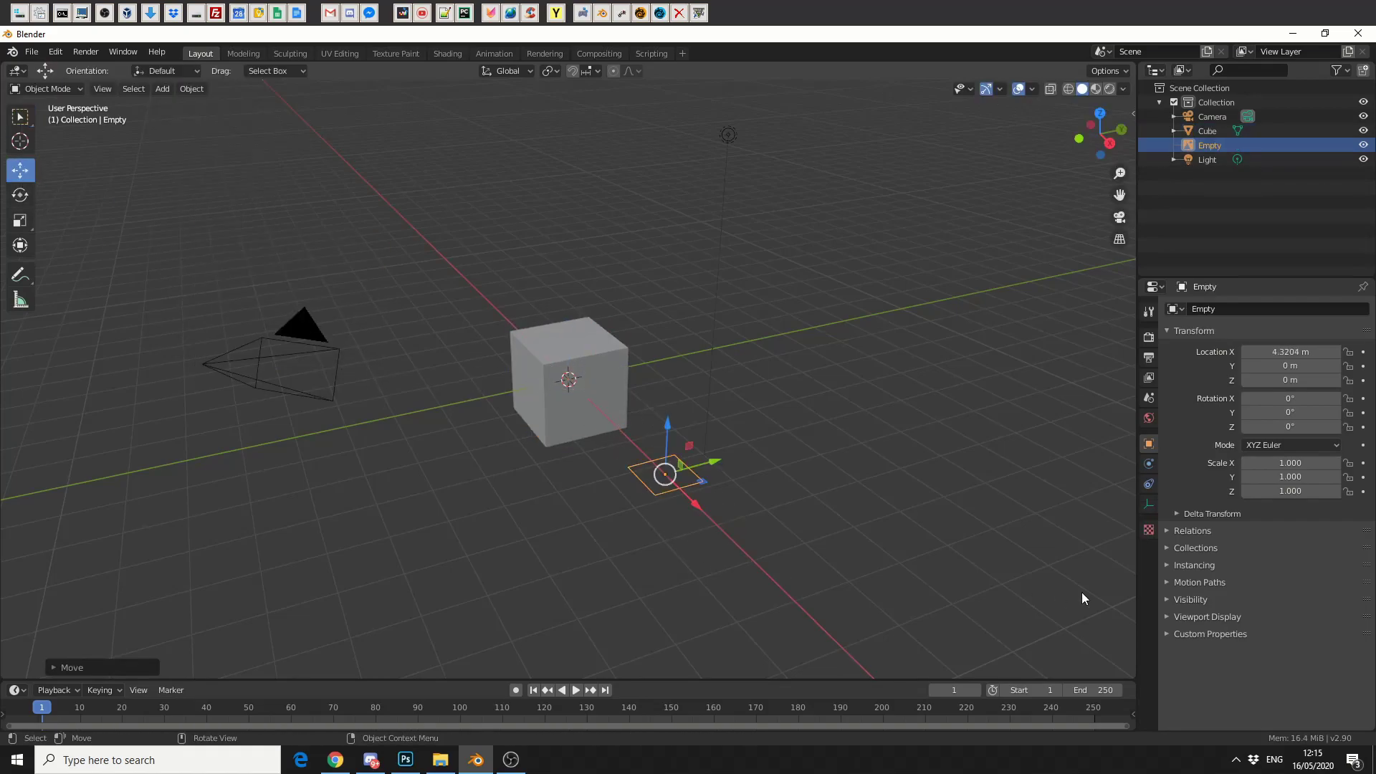
left_click(1148, 507)
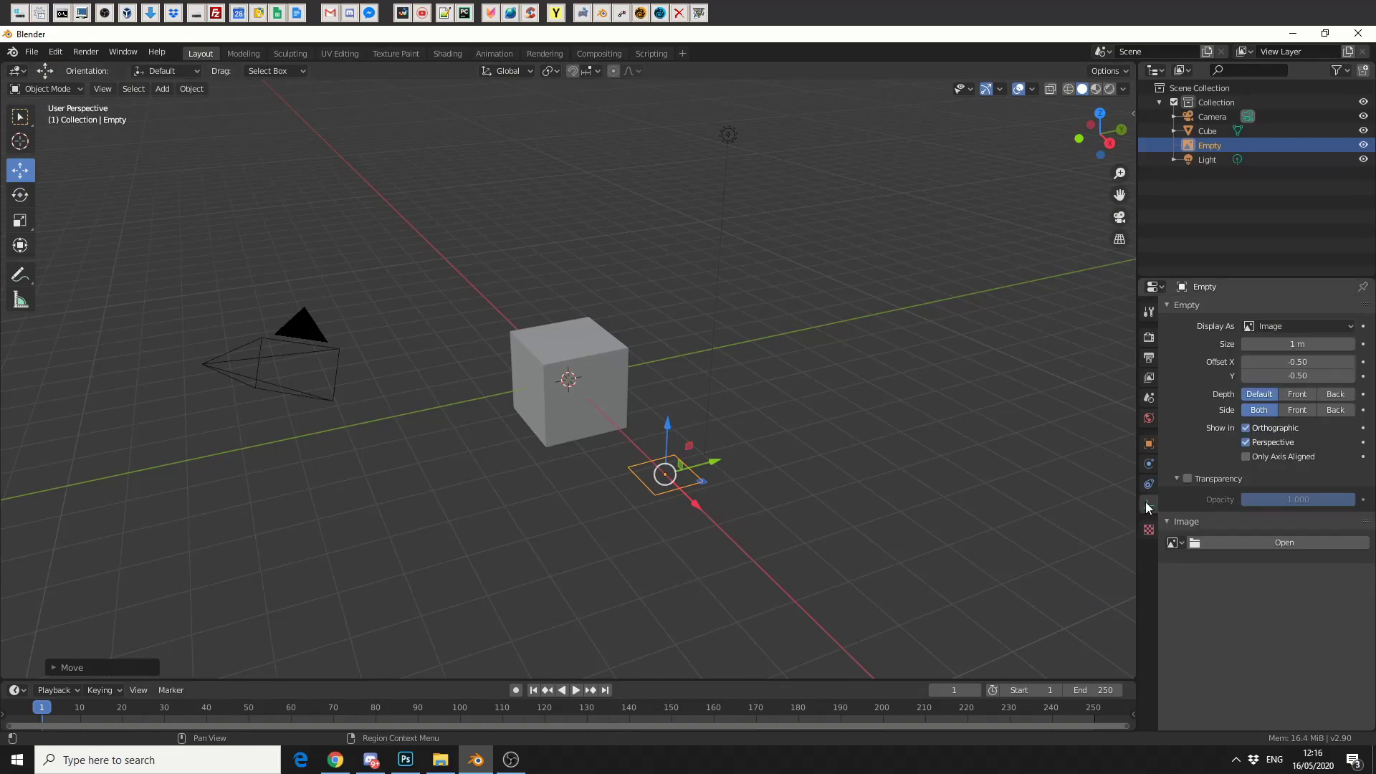
left_click(1227, 543)
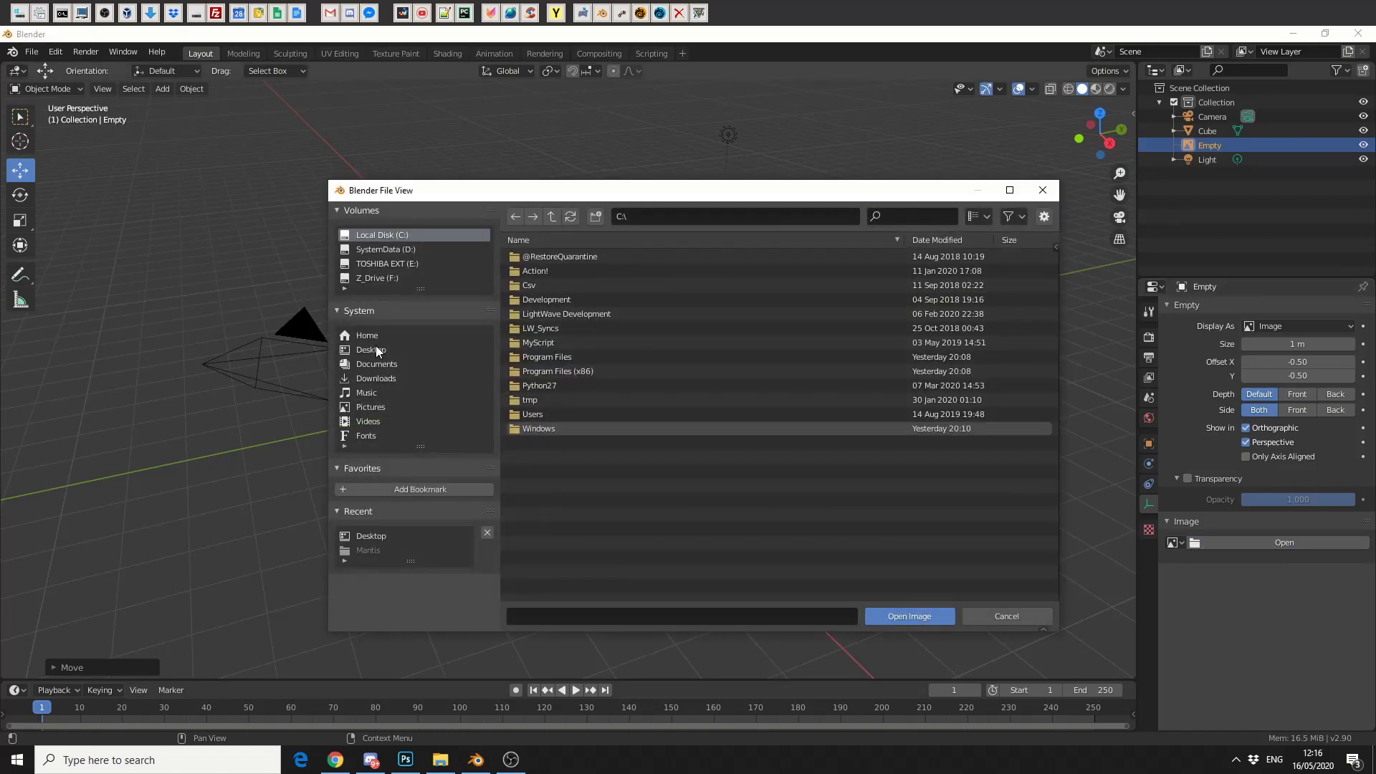
left_click(376, 347)
double_click(598, 325)
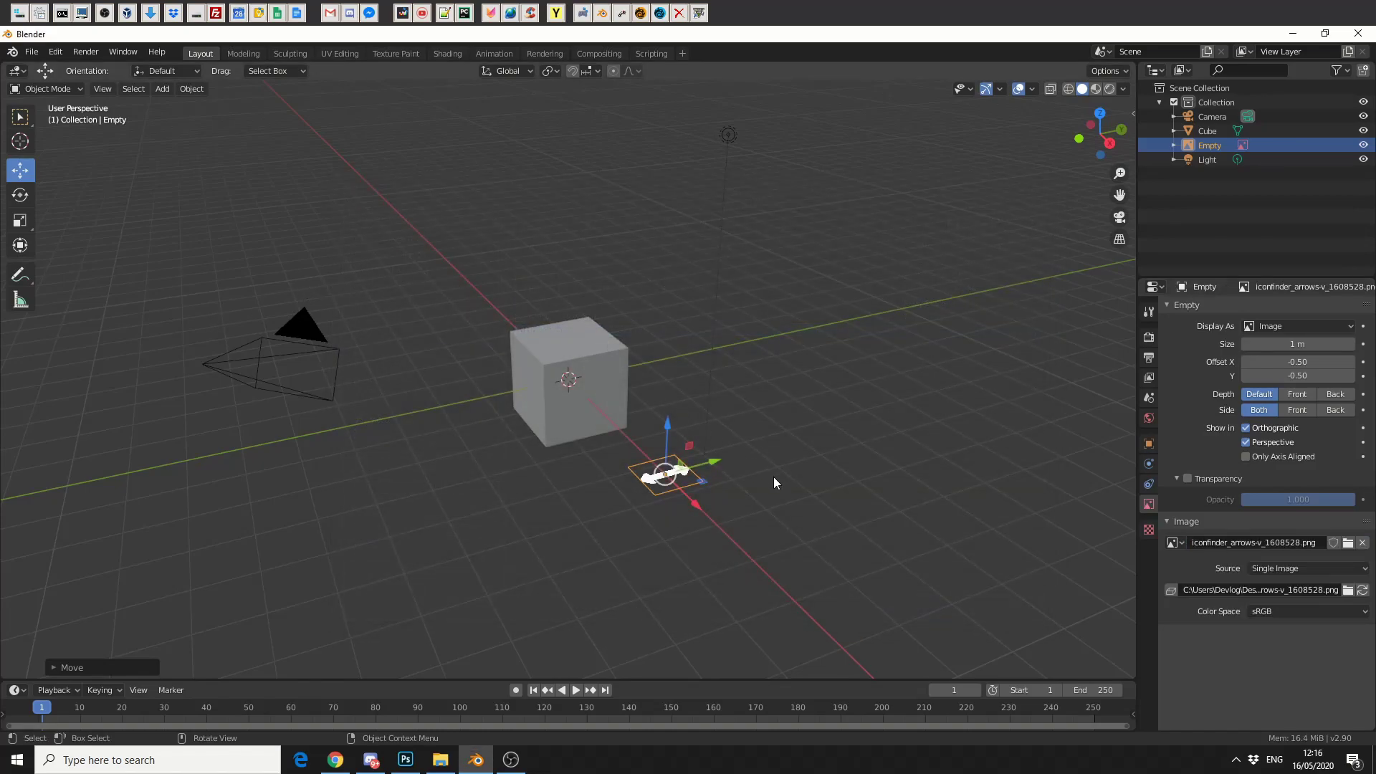
middle_click_drag(773, 476, 688, 527)
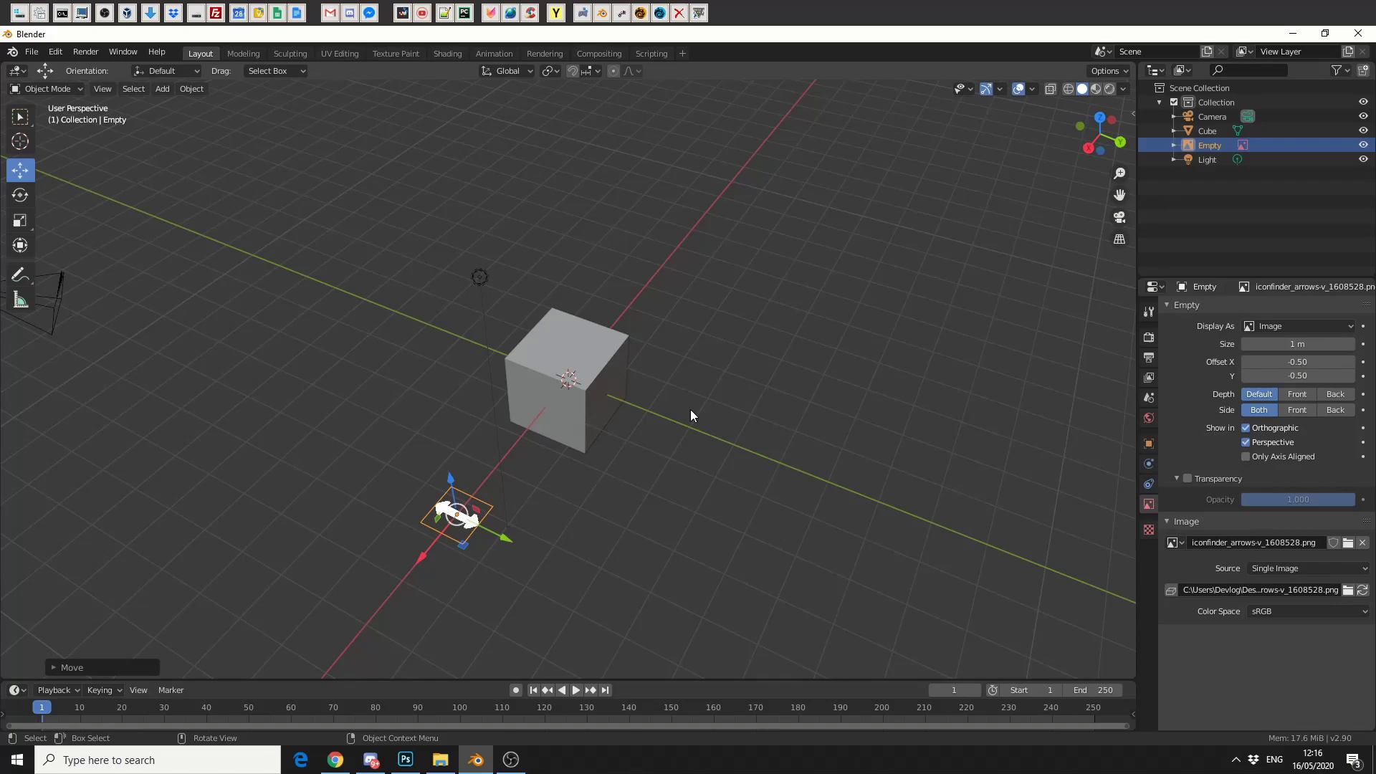
Parent the cube to the arrows Empty with Object (Keep Transform) and show the Empty's sidebar transform values.
left_click(596, 400)
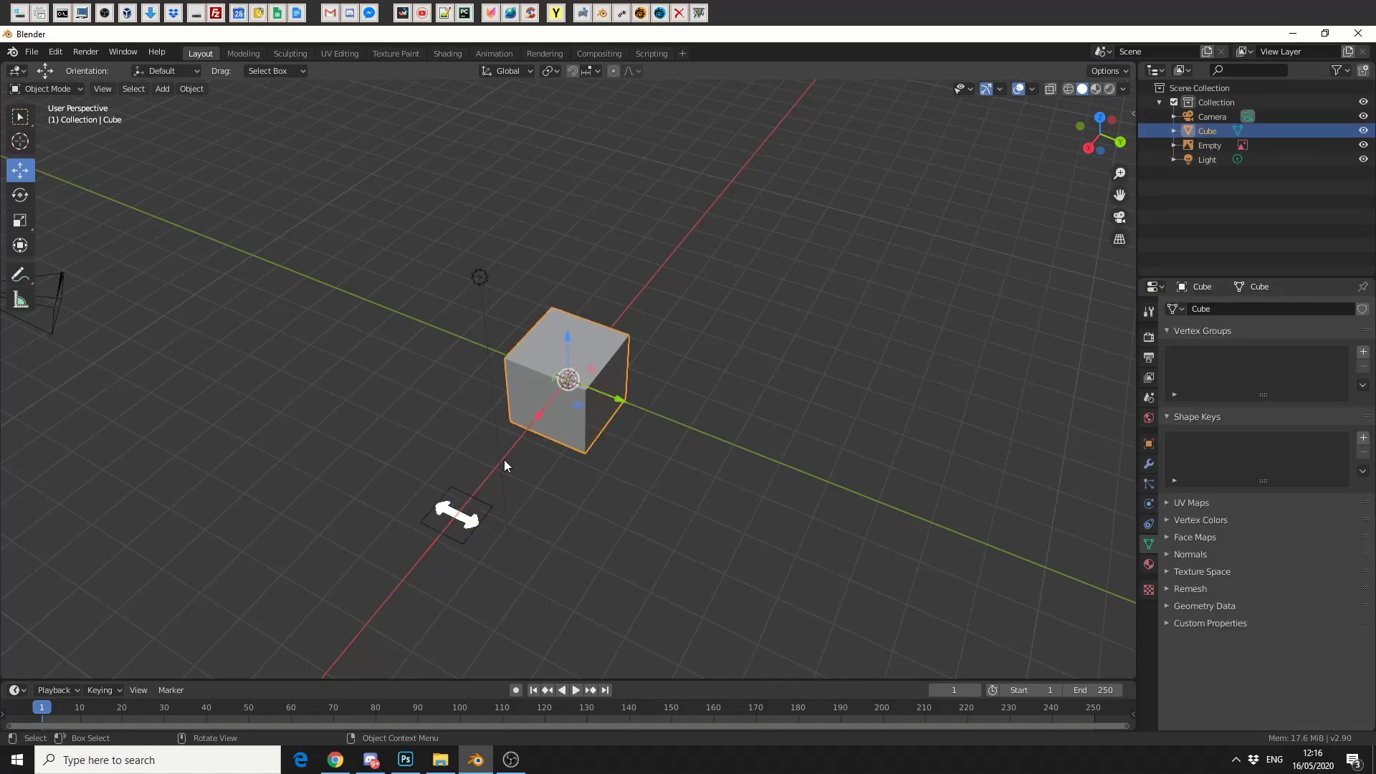
left_click(461, 509, "shift")
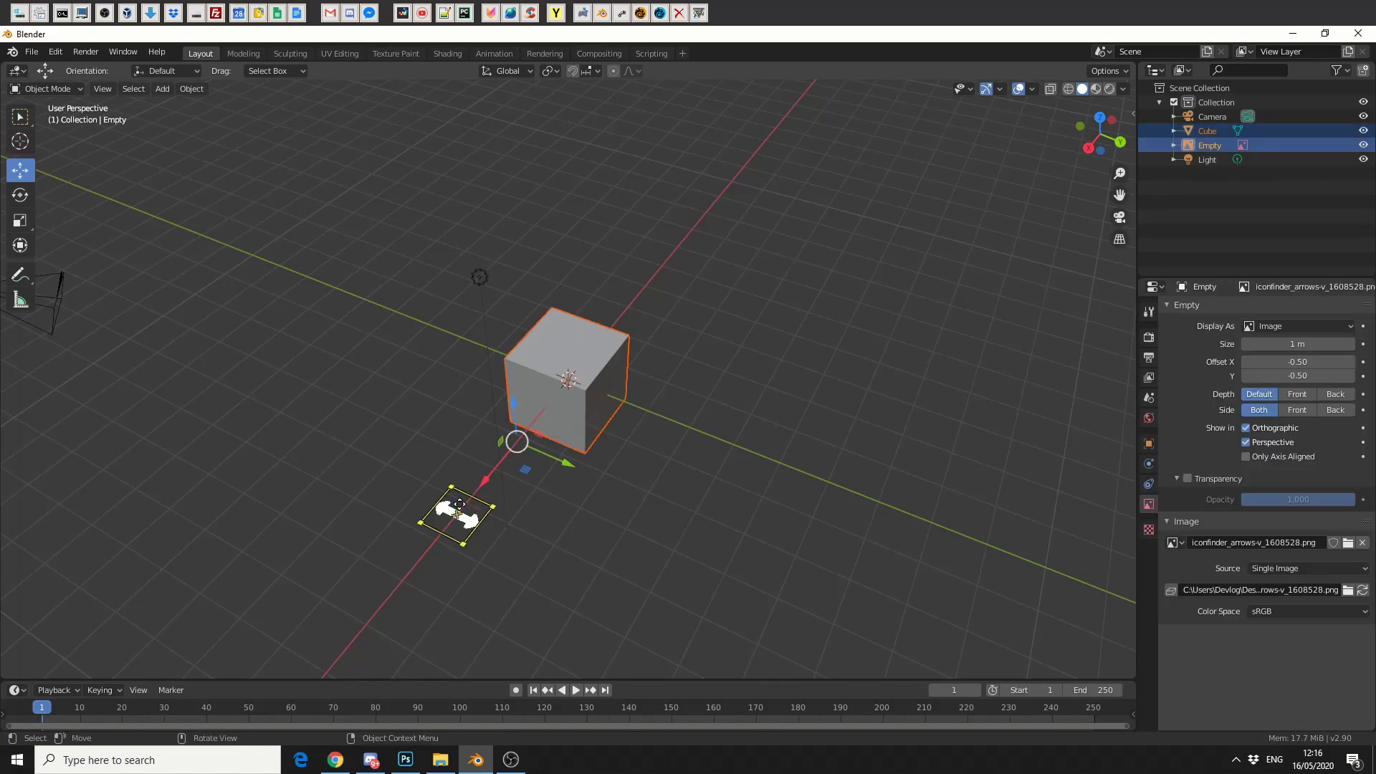
key("ctrl+p")
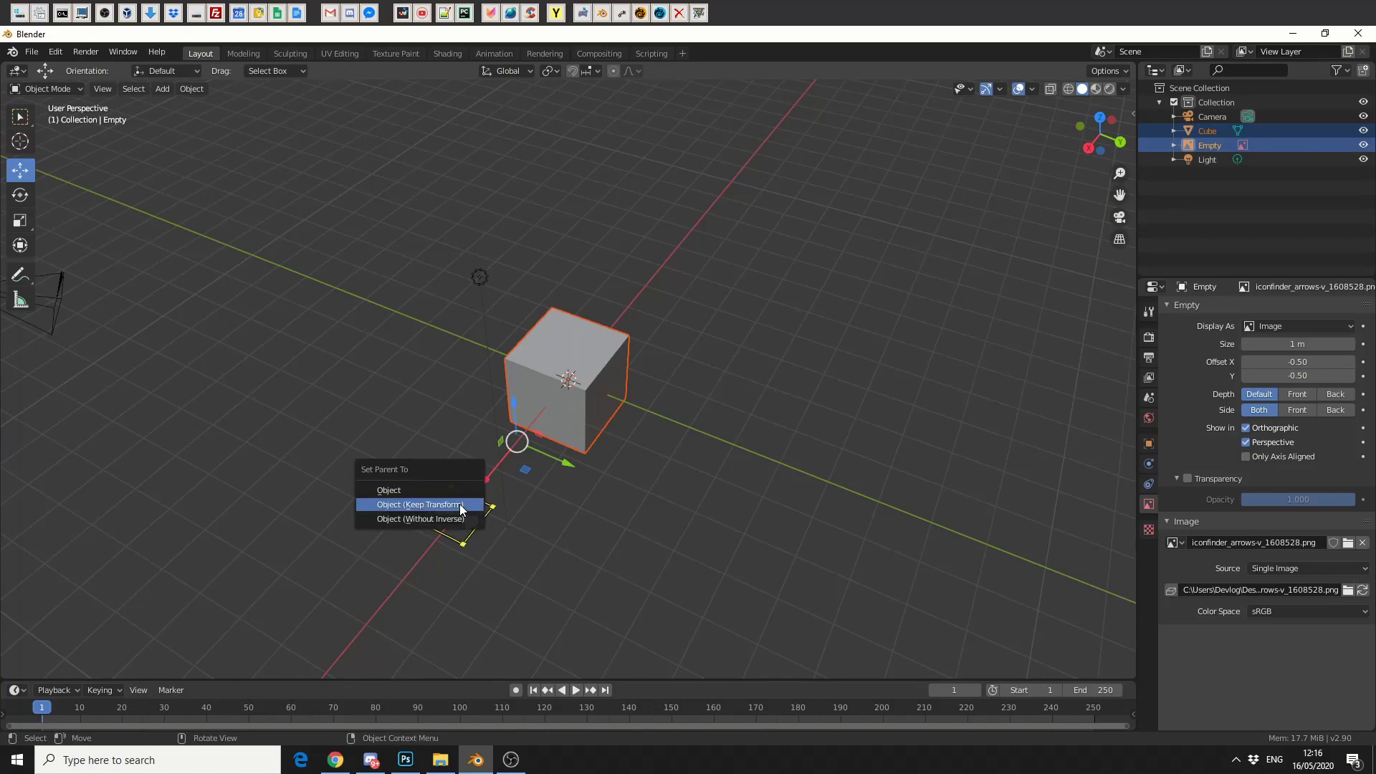
left_click(419, 504)
left_click(472, 528)
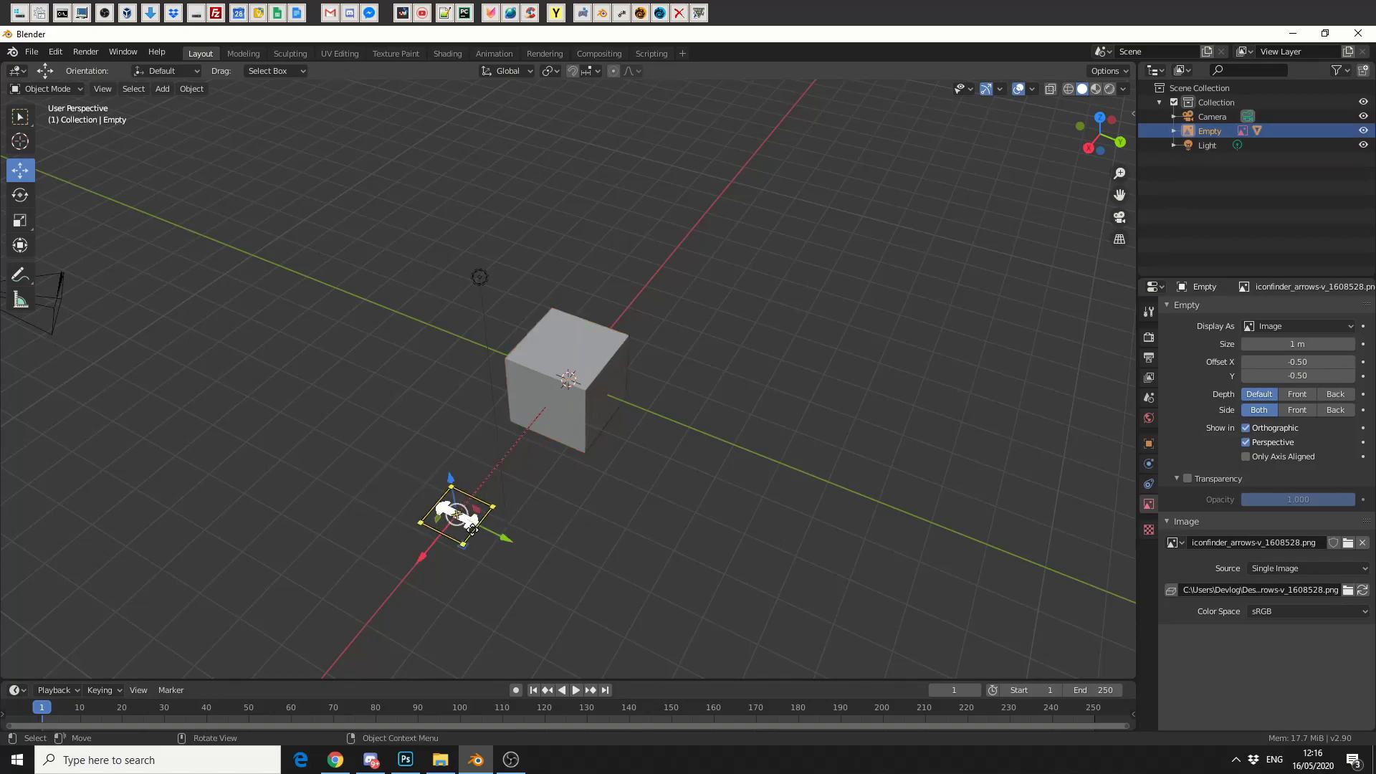
left_click(1133, 112)
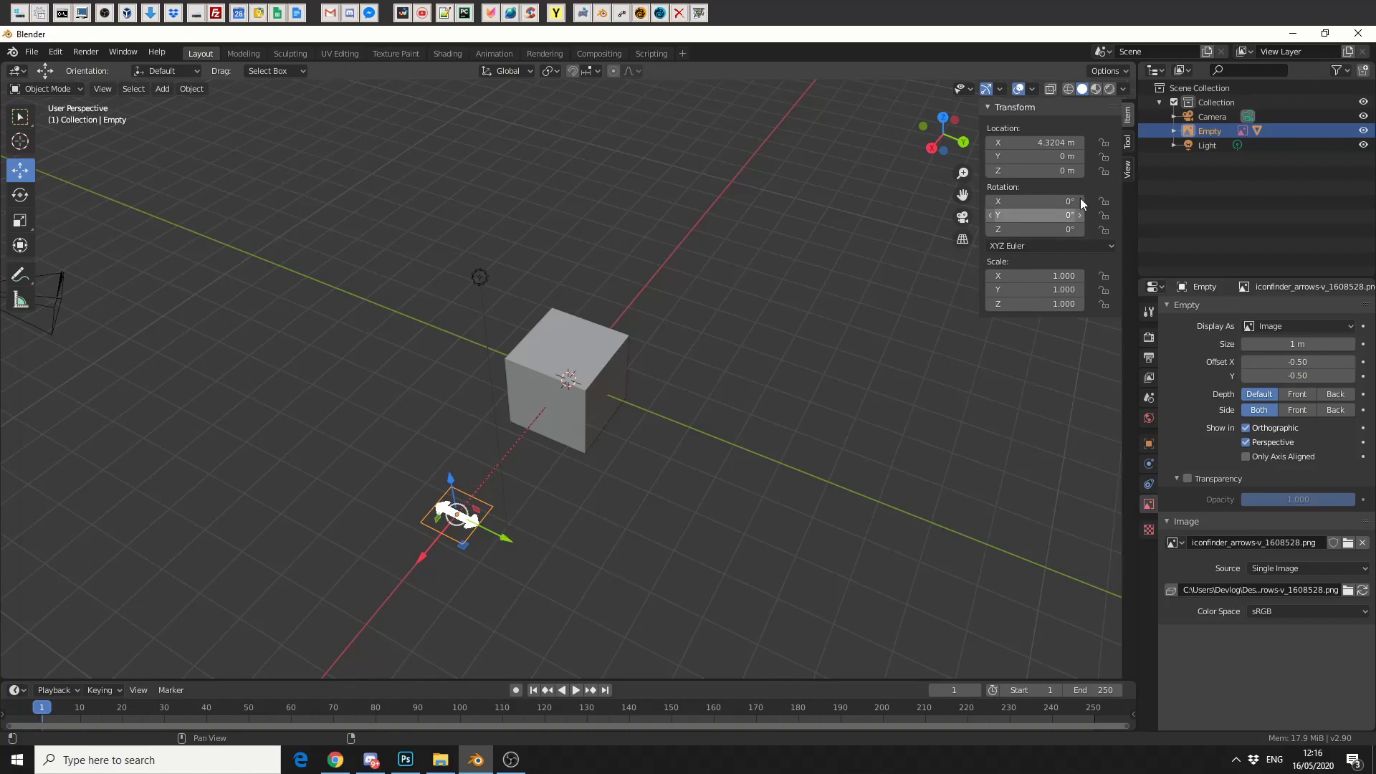
Lock the Empty's X and Z location, then slide it and the cube along Y to test.
left_click(1104, 171)
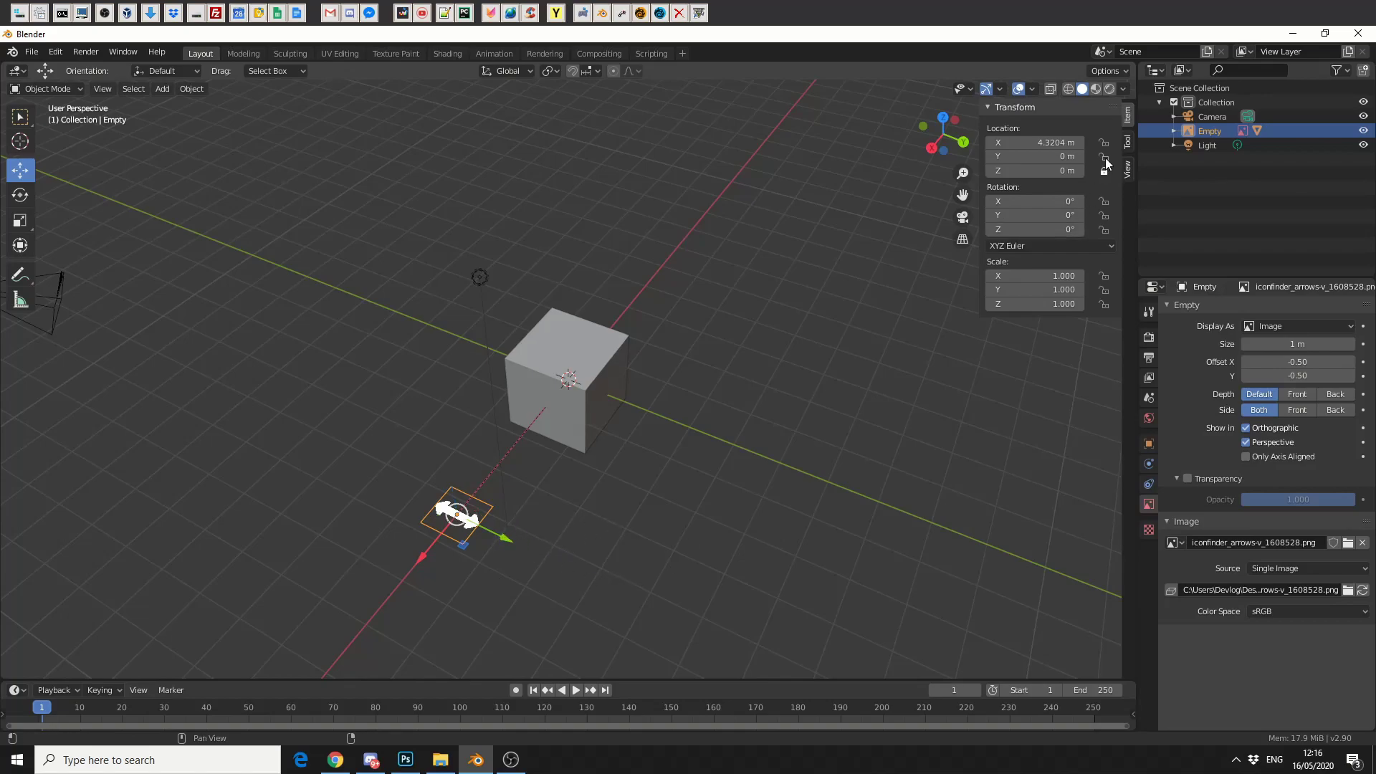
left_click(1104, 143)
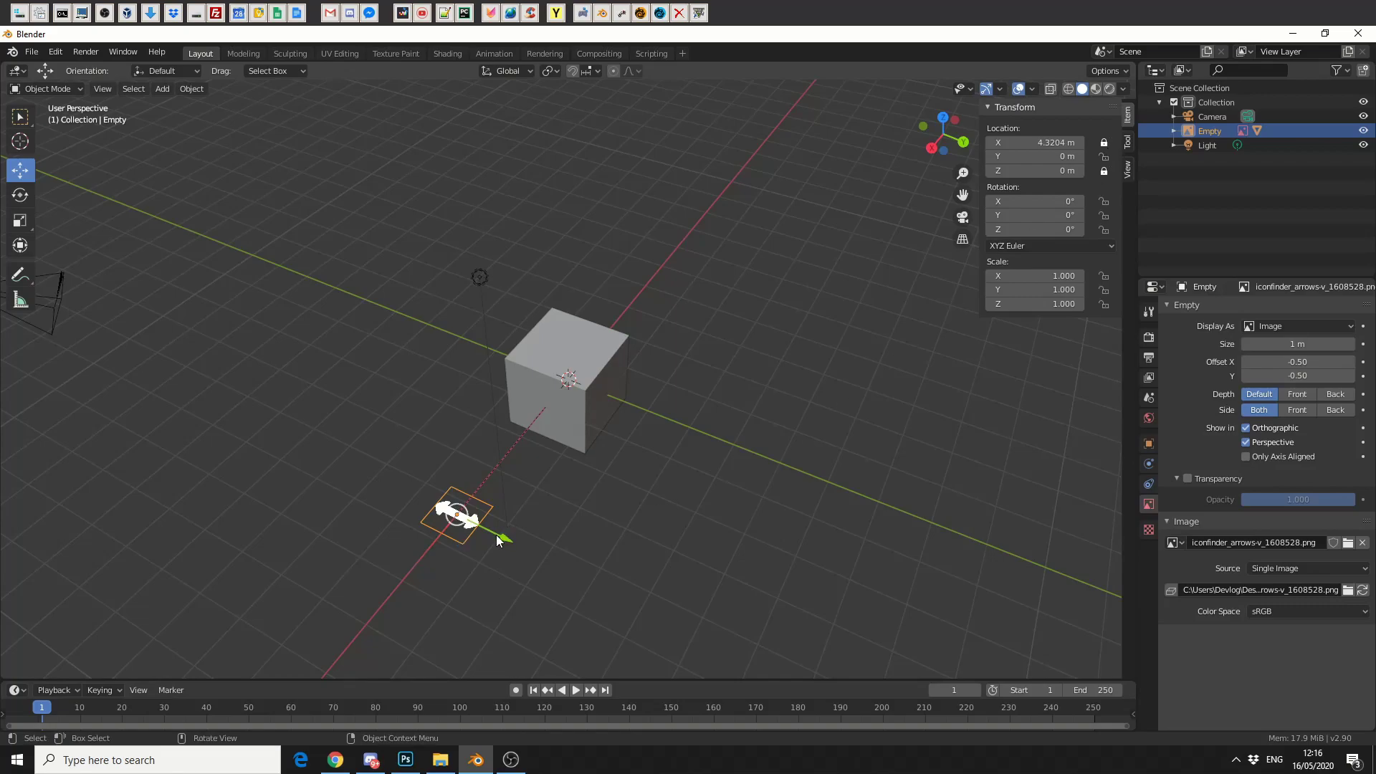
left_click_drag(500, 536, 415, 521)
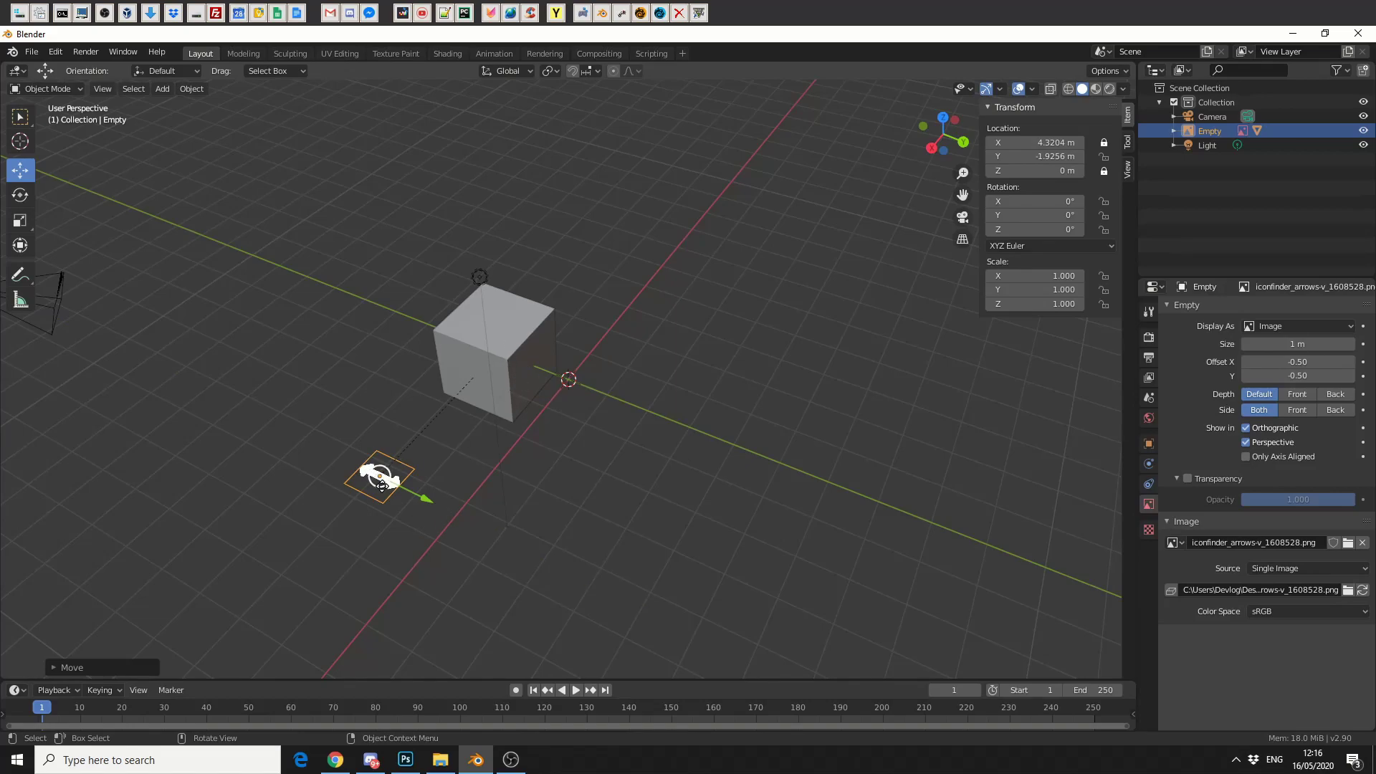
left_click_drag(427, 498, 498, 551)
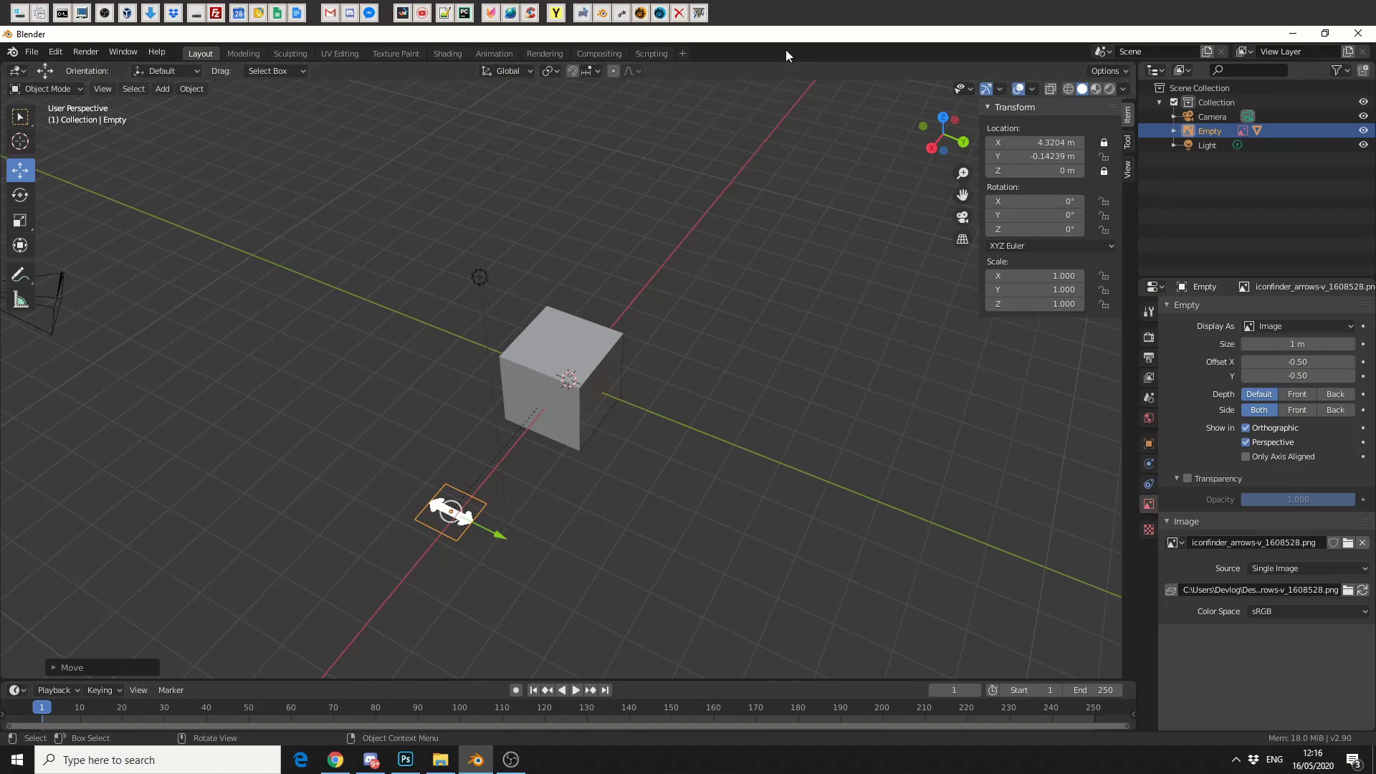
In top view, drop the arrow PNG from the desktop into the scene as a second image empty, Empty.001.
double_click(765, 35)
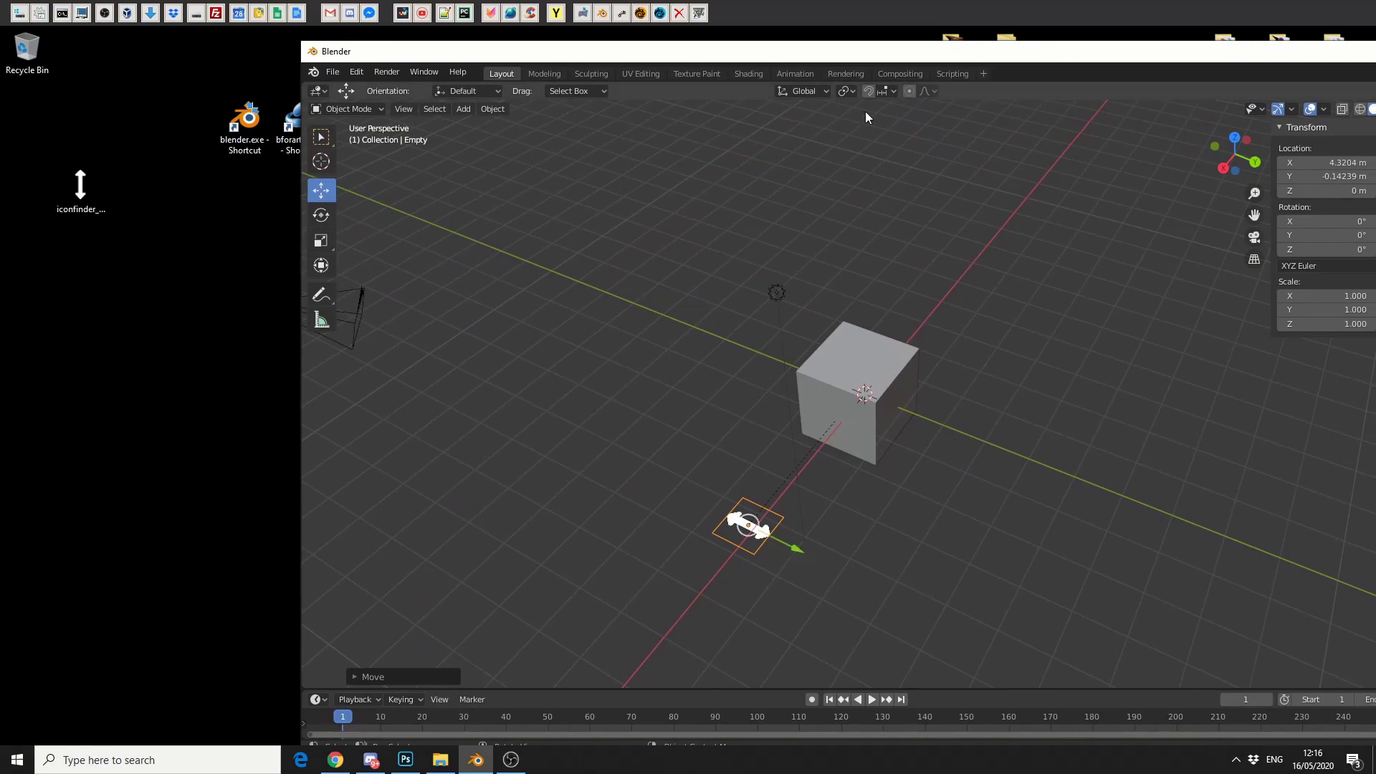
left_click(859, 316)
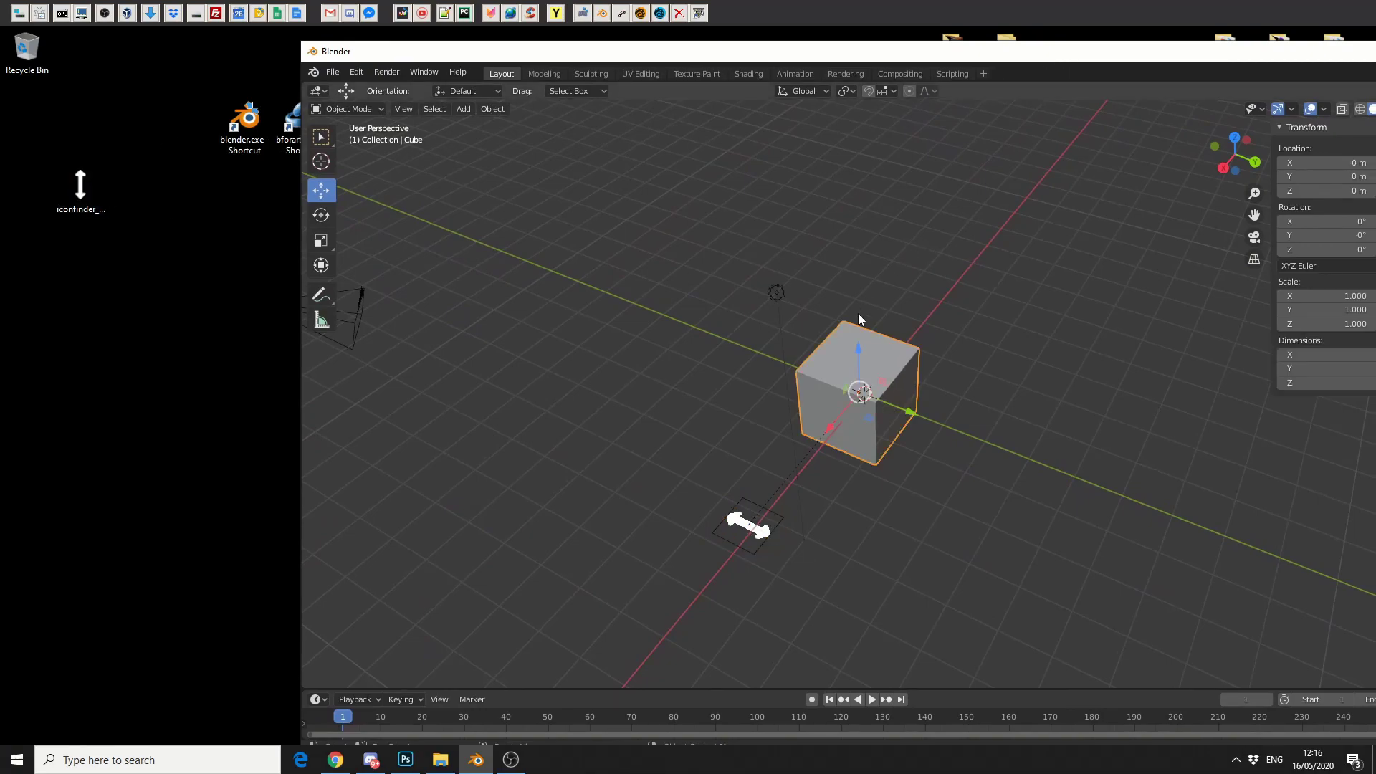
key("KP_7")
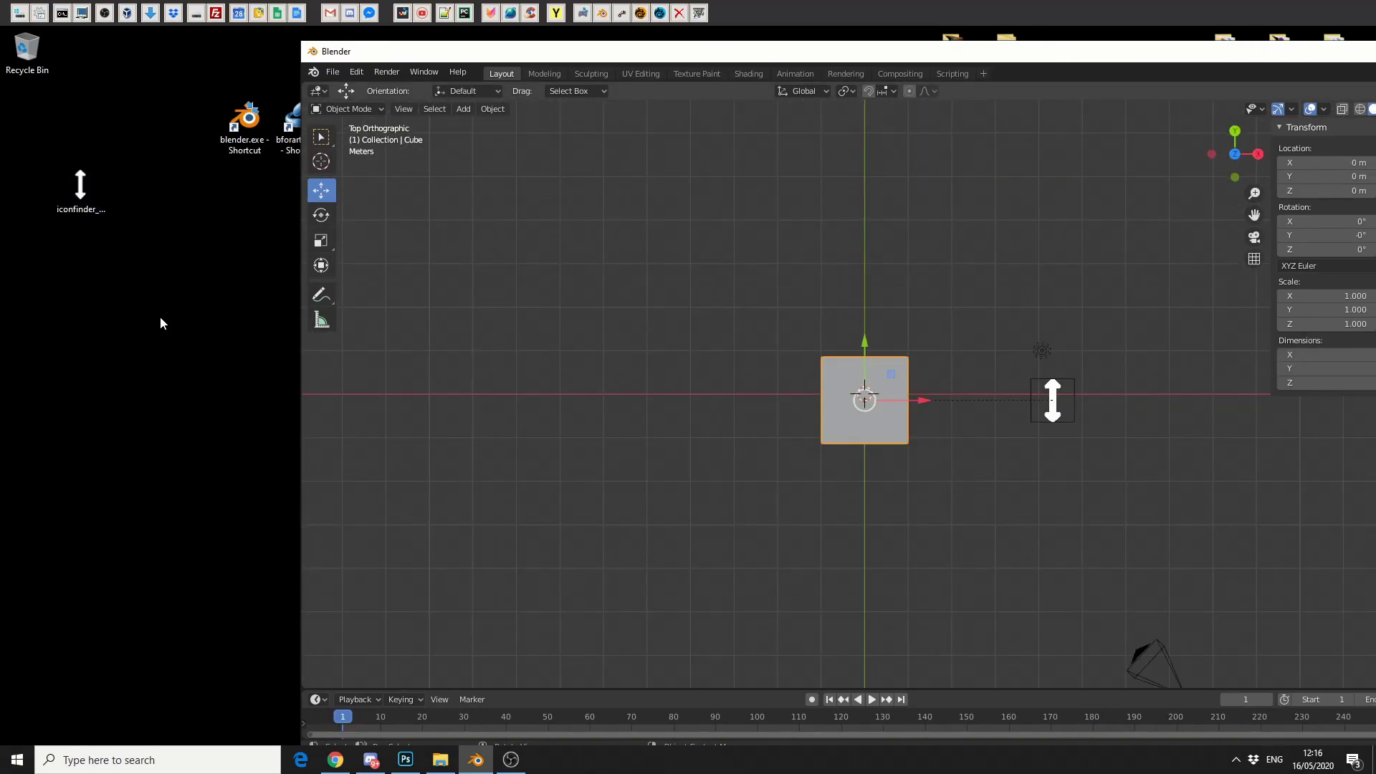
left_click_drag(80, 185, 844, 296)
left_click_drag(862, 185, 866, 180)
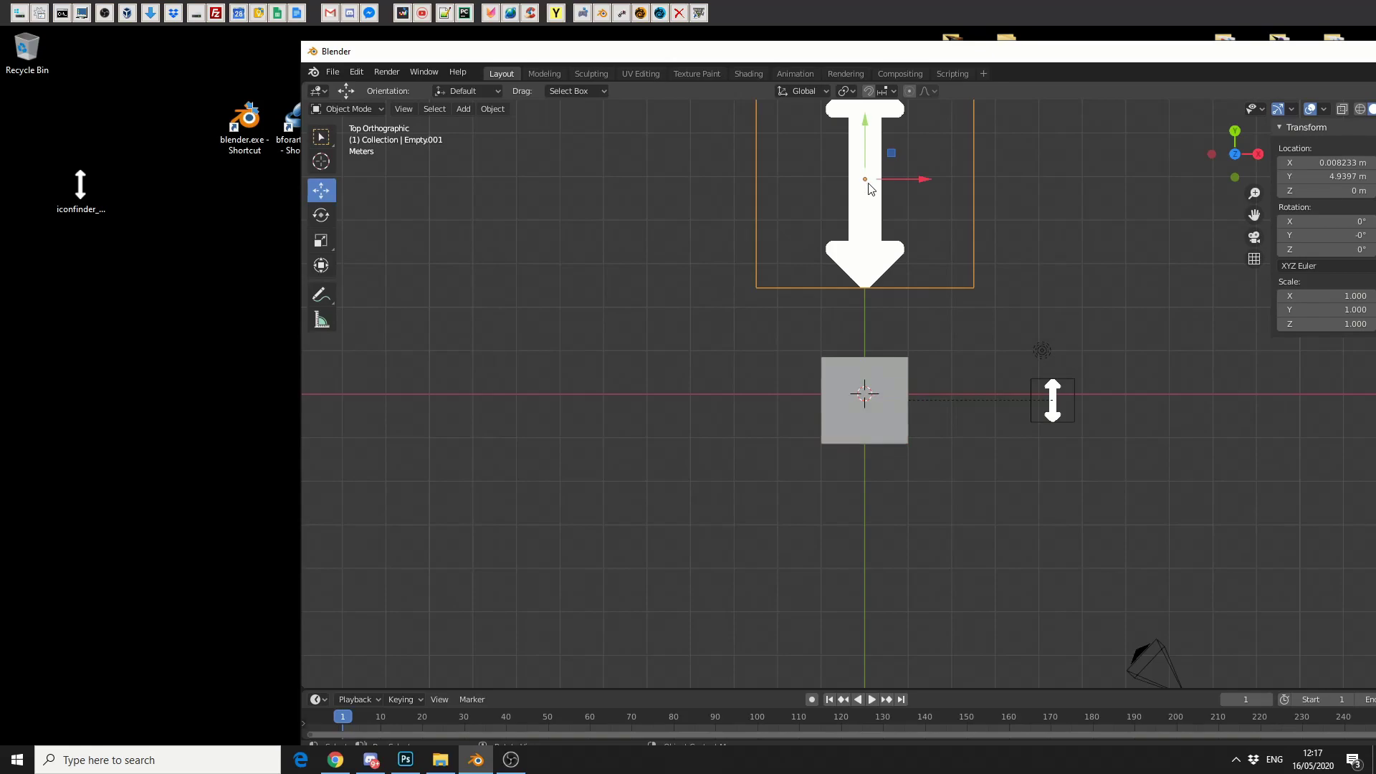
double_click(1200, 52)
middle_click_drag(737, 387, 788, 290)
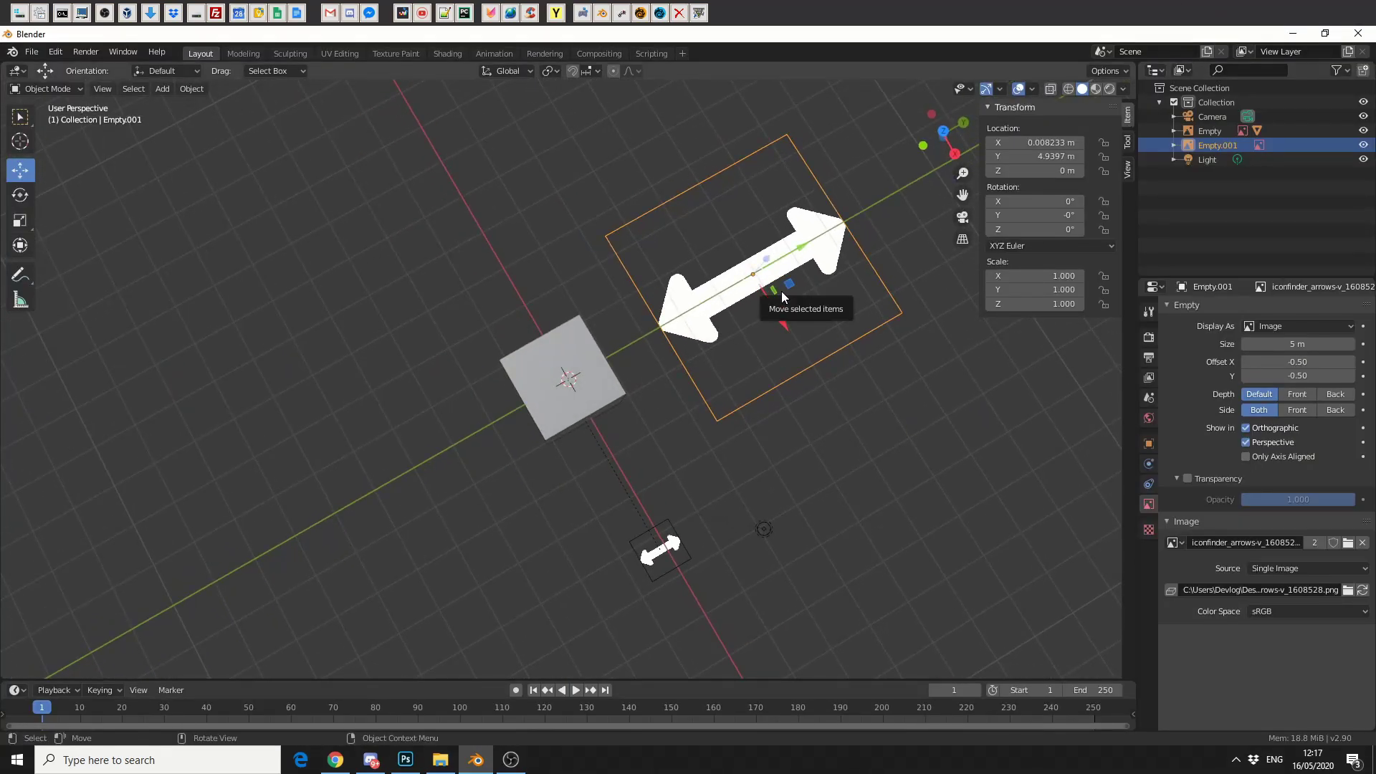
Scale Empty.001 to 0.235 and set its Z rotation to 90°.
key("s")
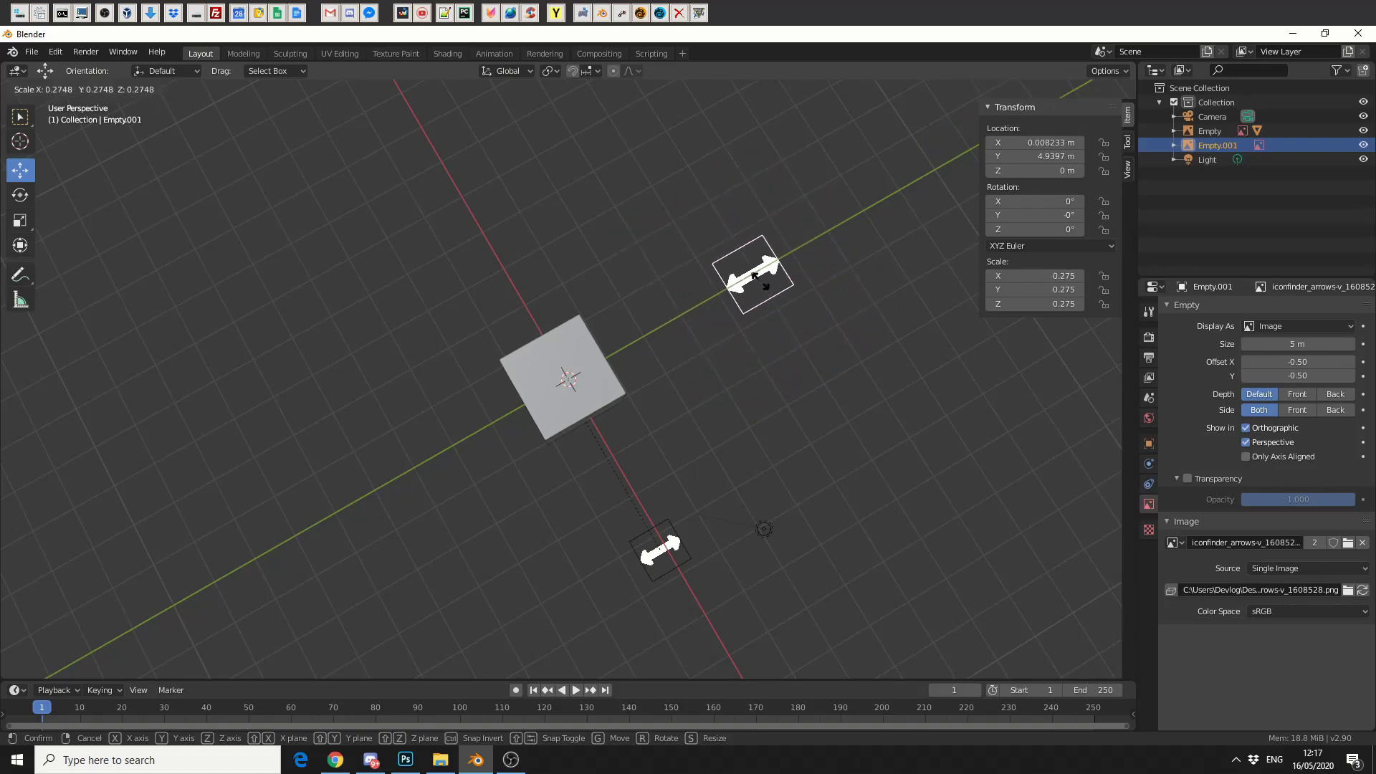
left_click(758, 269)
left_click(1003, 229)
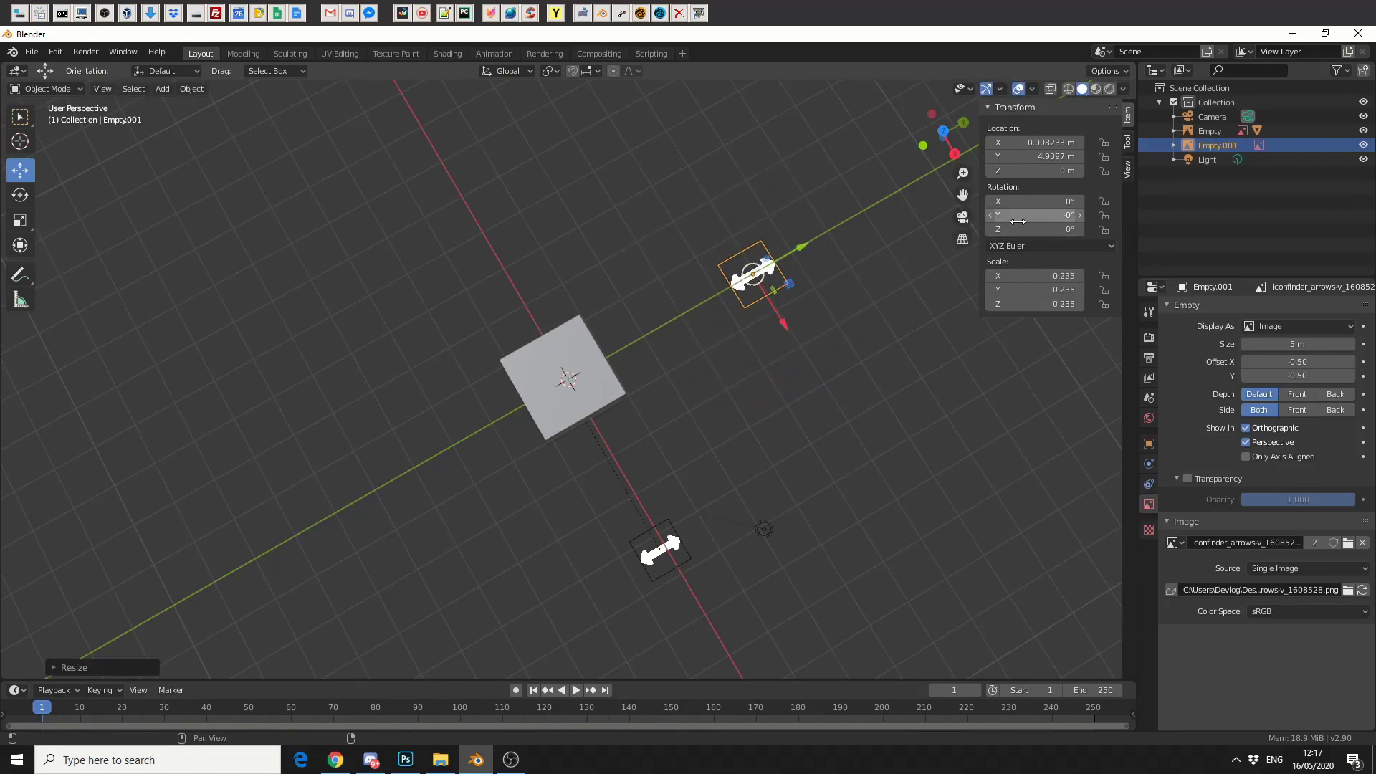
type("90")
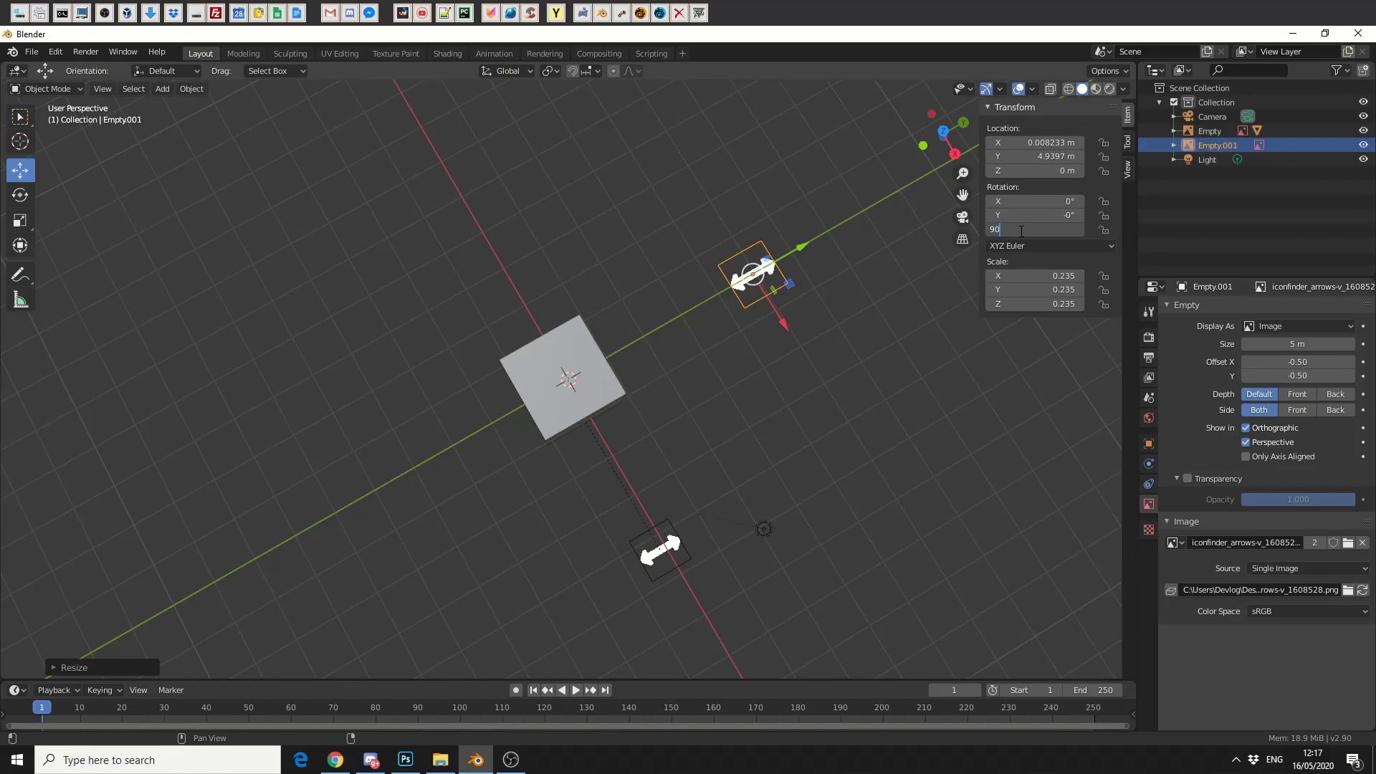
key("Return")
middle_click_drag(729, 600, 614, 382, "alt")
left_click(601, 362)
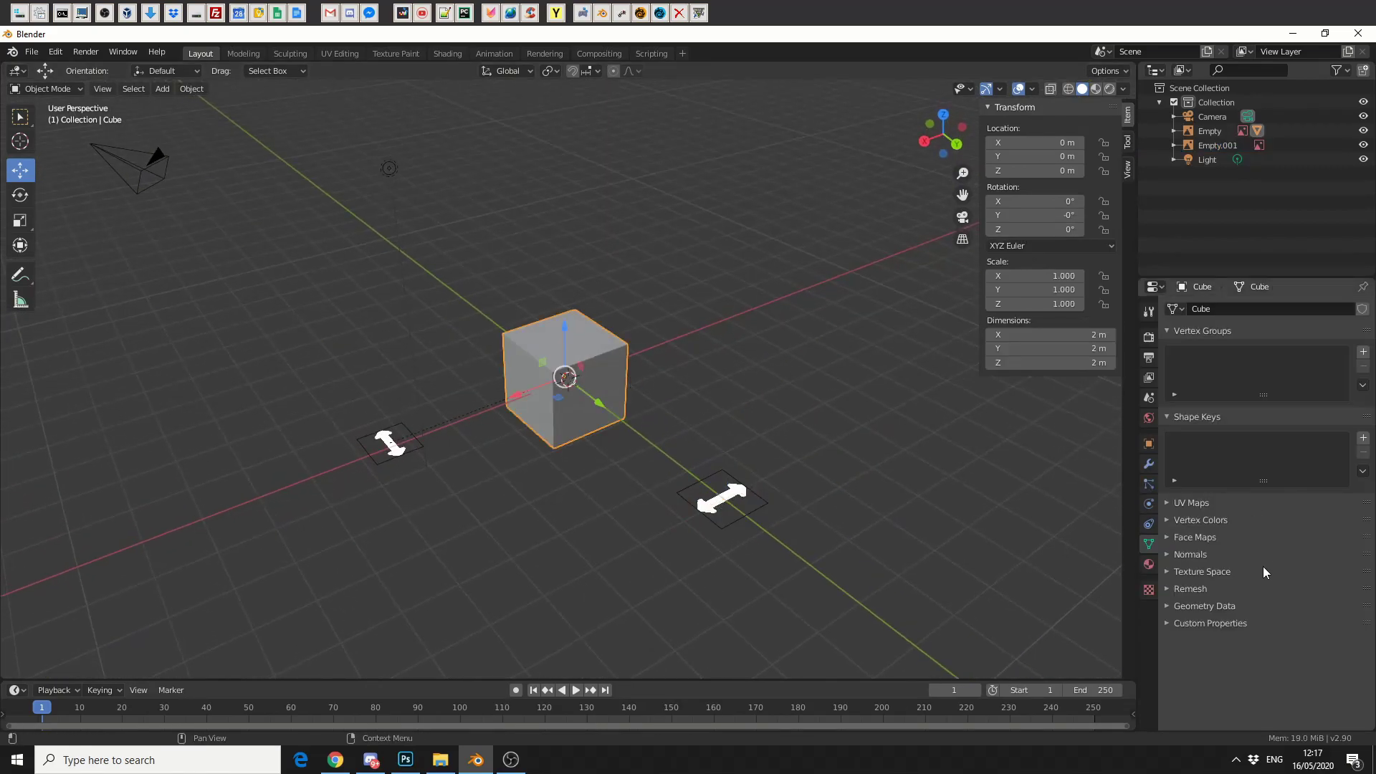
Give the cube a Damped Track constraint targeting Empty.001 along its Y axis.
left_click(1147, 527)
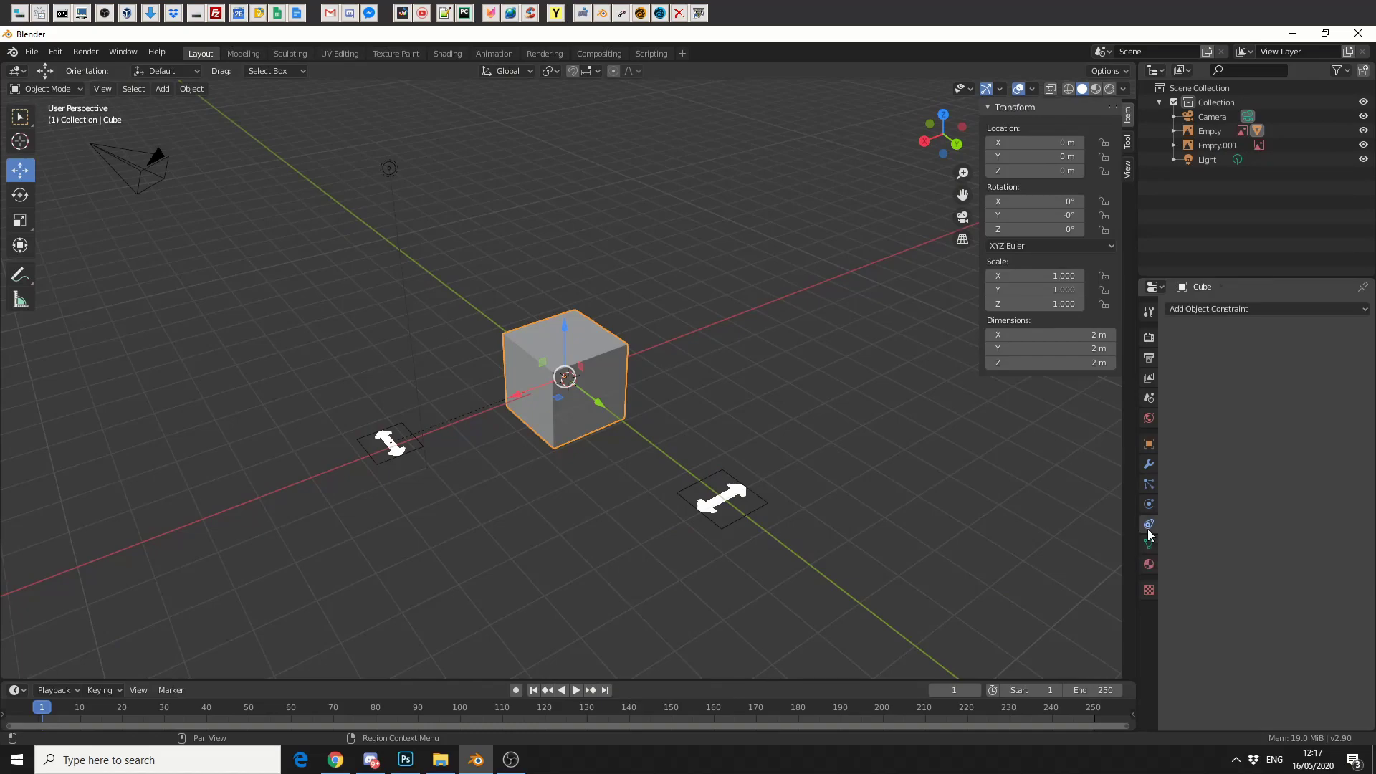
left_click(1264, 311)
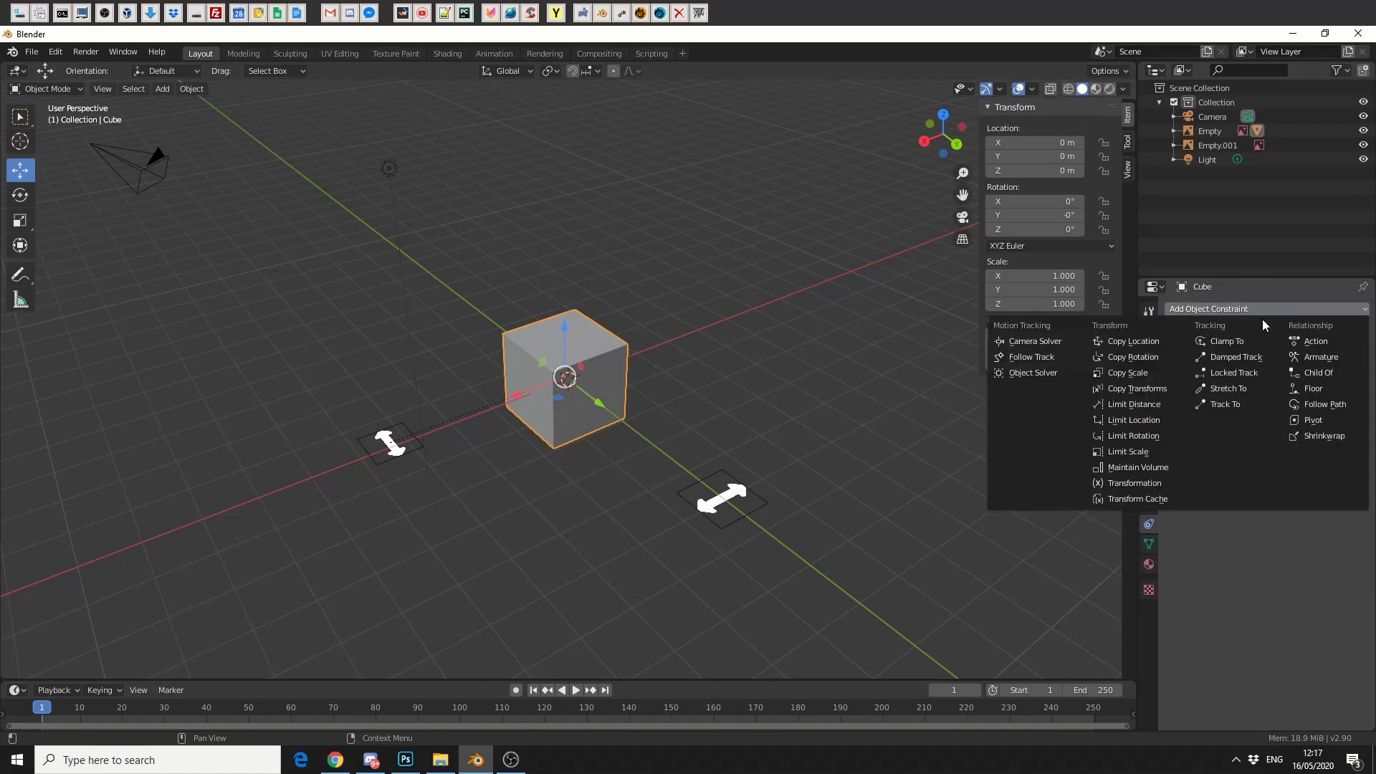
left_click(1241, 357)
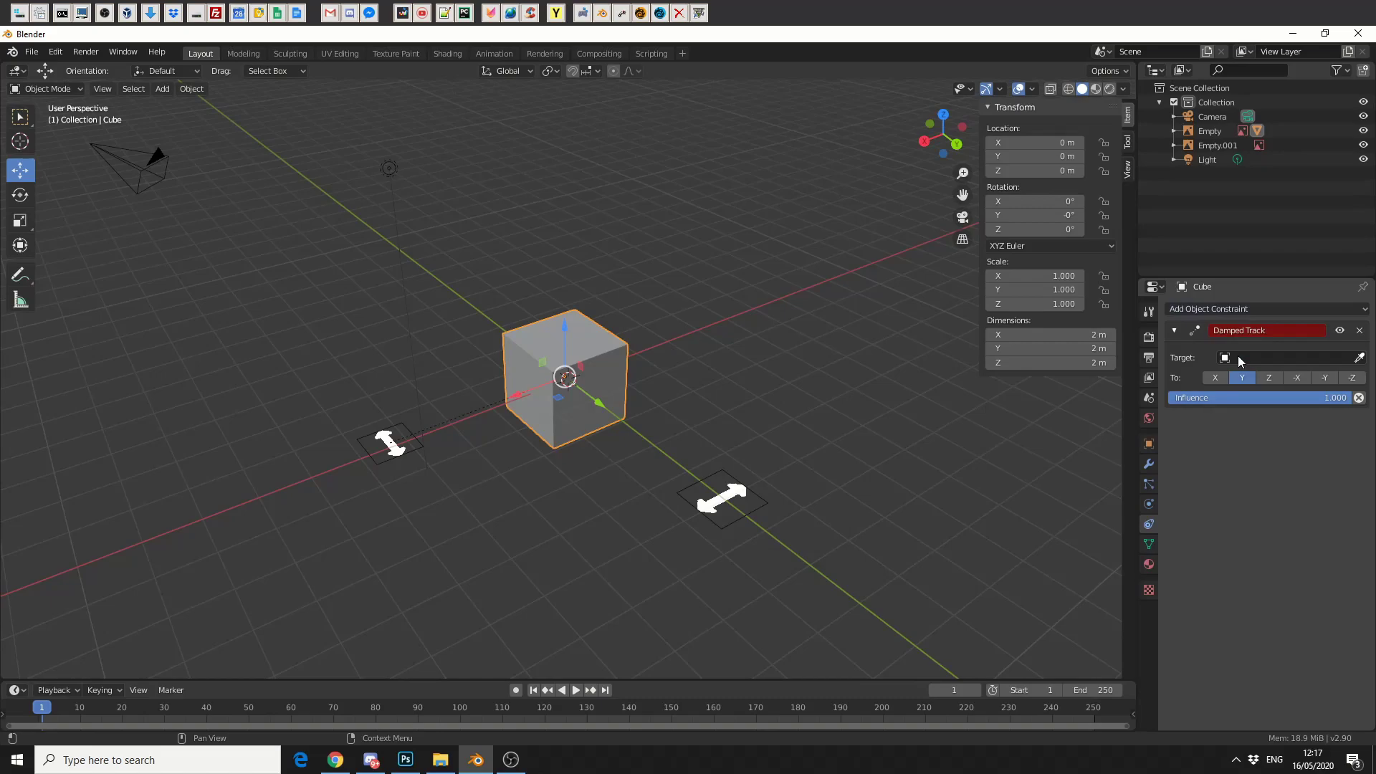
left_click(1359, 357)
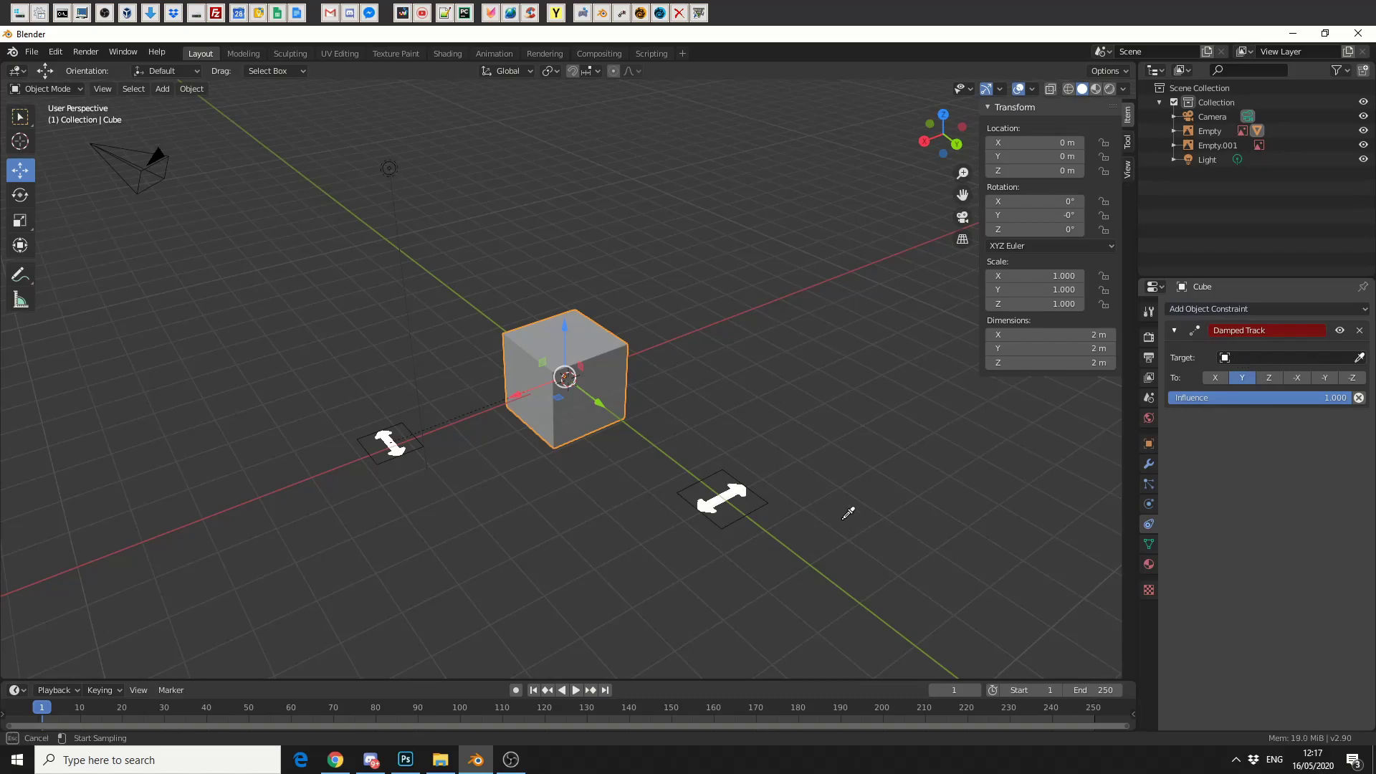
left_click(719, 498)
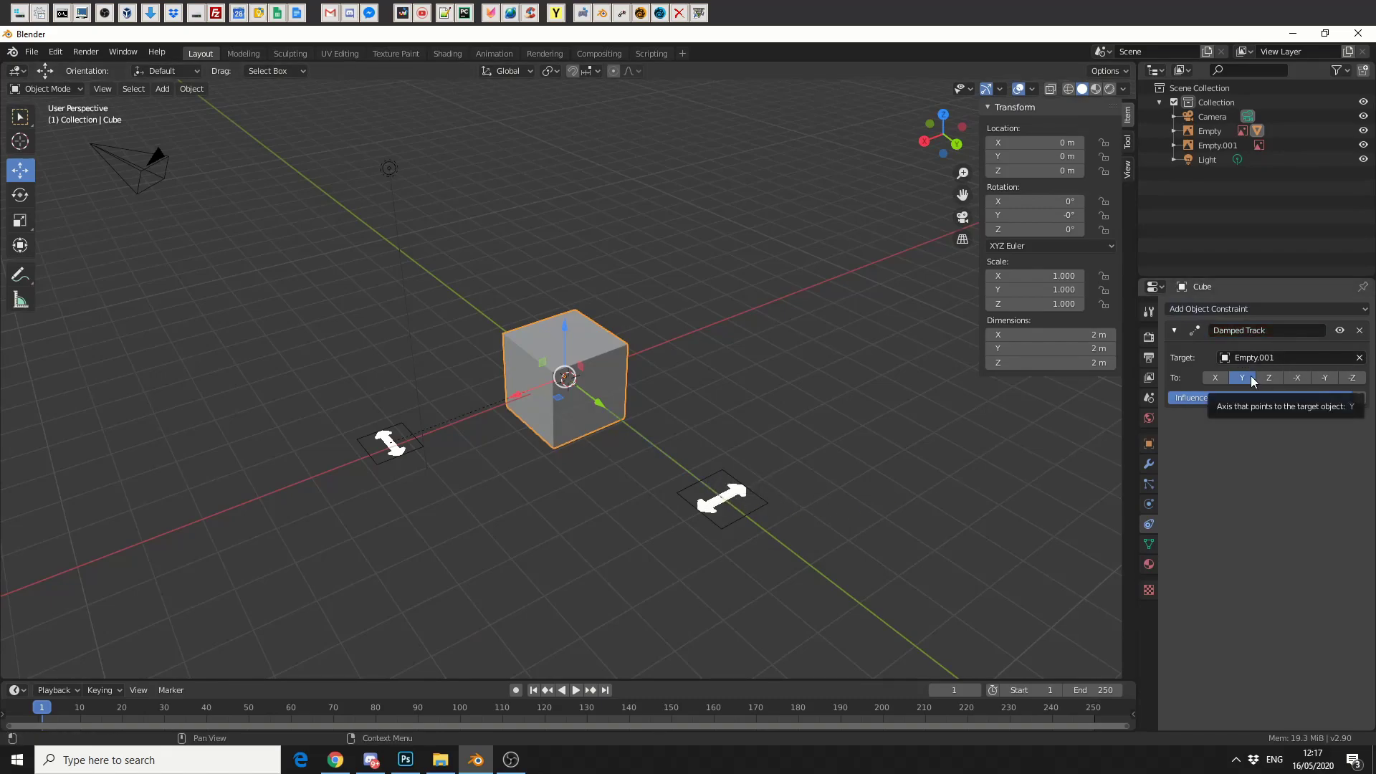
left_click(723, 500)
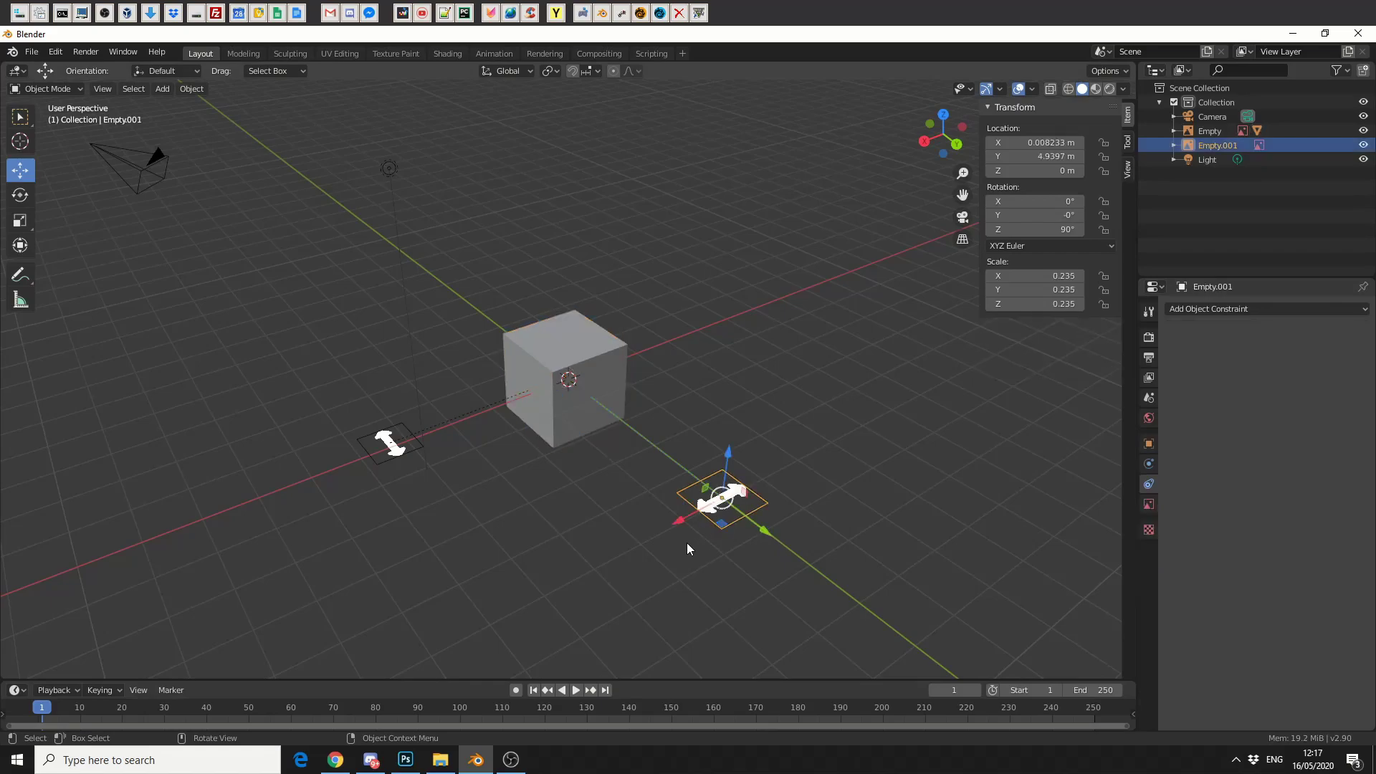
Lock Empty.001's Y and Z location so it slides only along X, leaving it near X -0.001612 m.
key("g")
key("x")
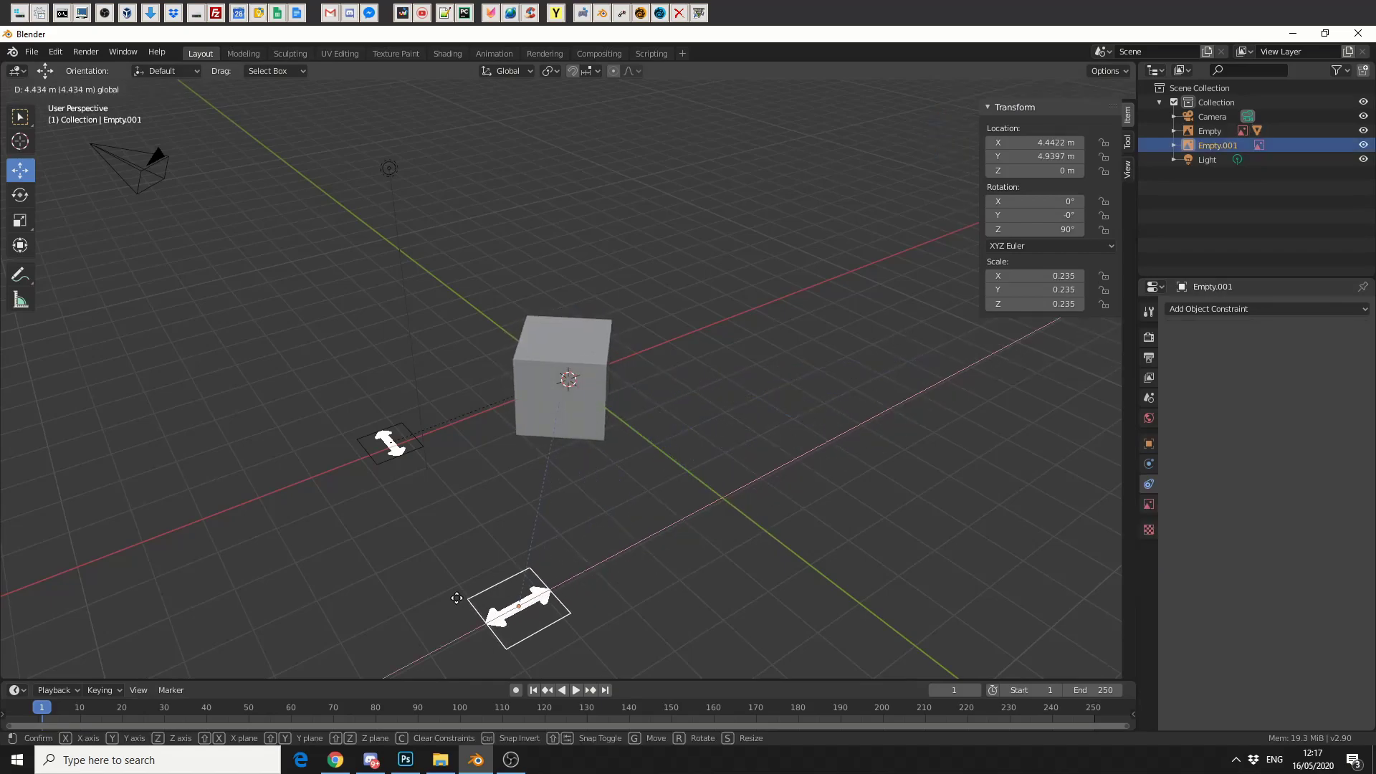
left_click(676, 531)
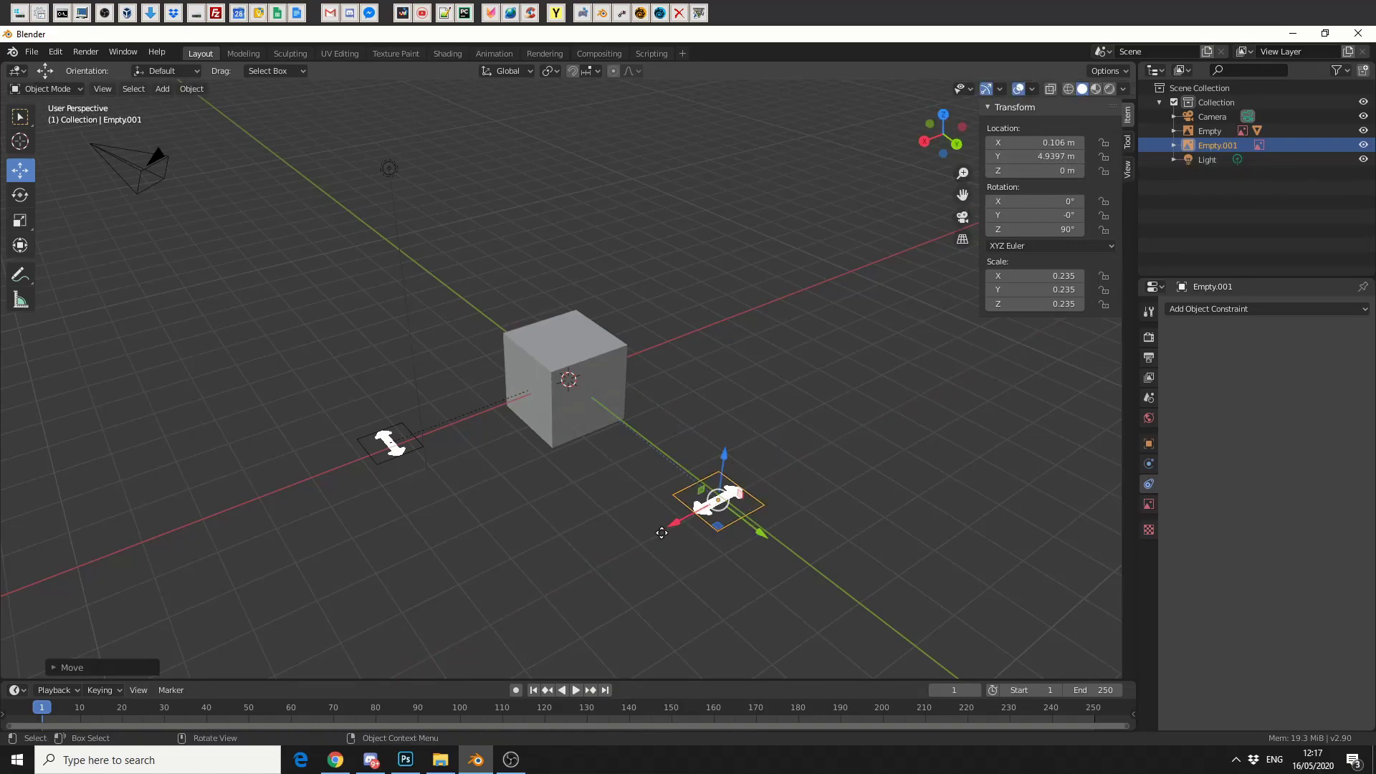
left_click_drag(662, 532, 597, 569)
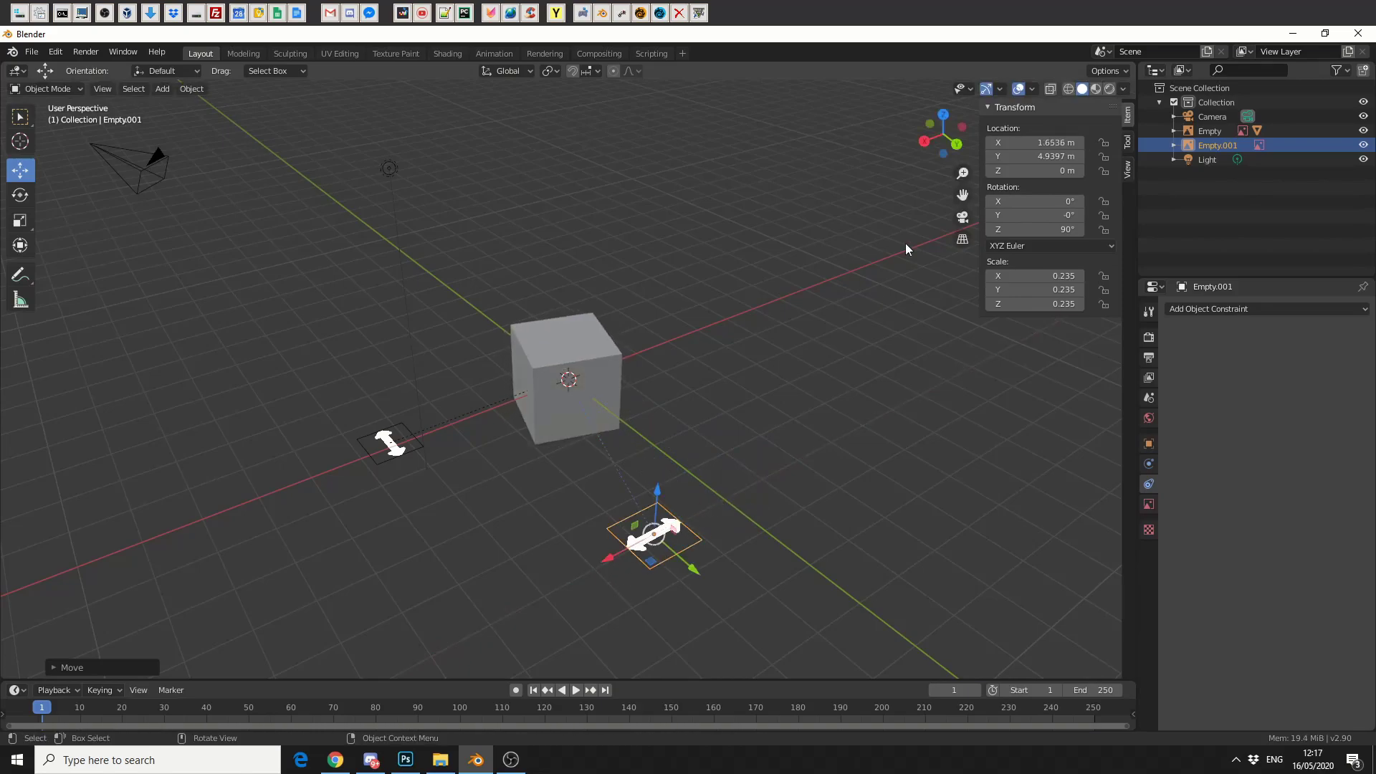
left_click(1104, 157)
left_click(1104, 170)
left_click_drag(609, 557, 664, 493)
middle_click_drag(816, 502, 901, 553)
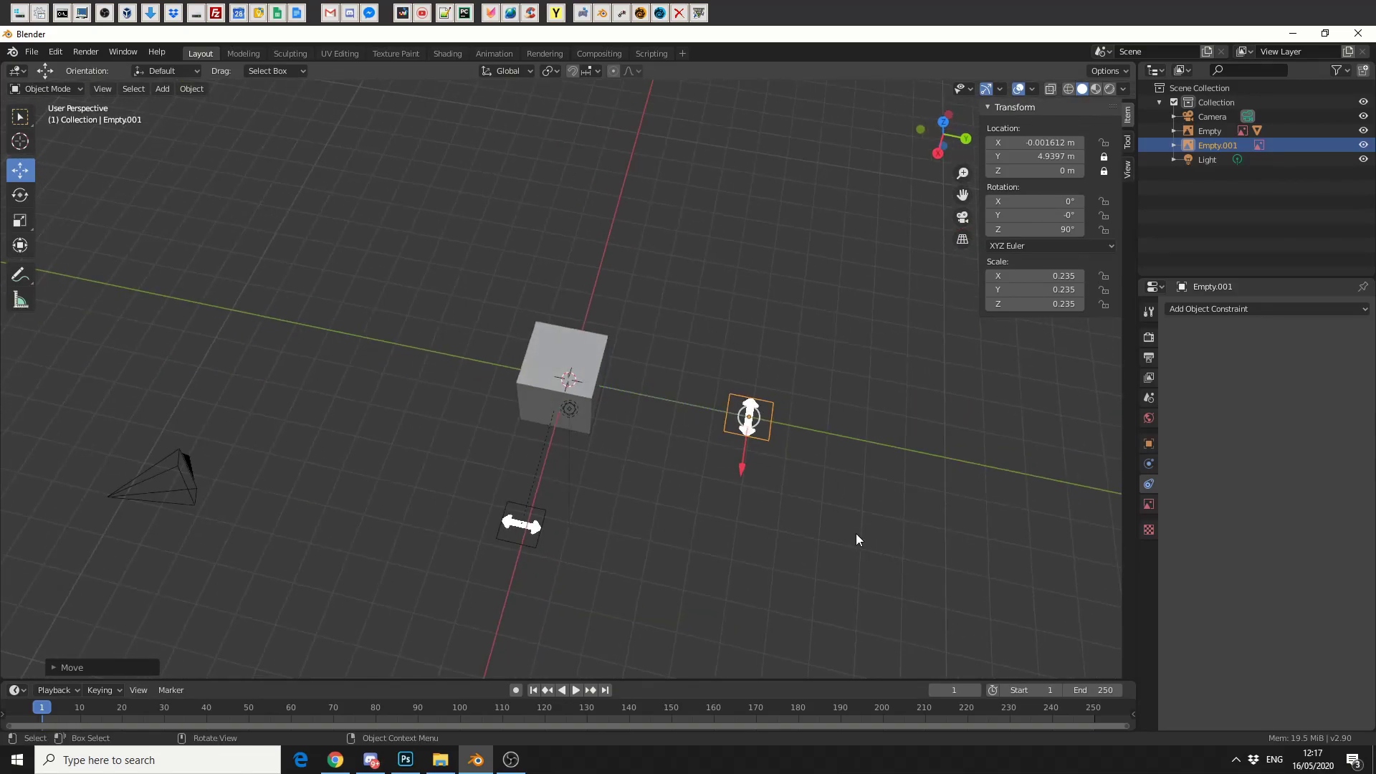
Slide the Empty and cube to Y -6.4679 m, then move Empty.001 out to X -12.52 m.
left_click(521, 524)
left_click_drag(584, 536, 350, 495)
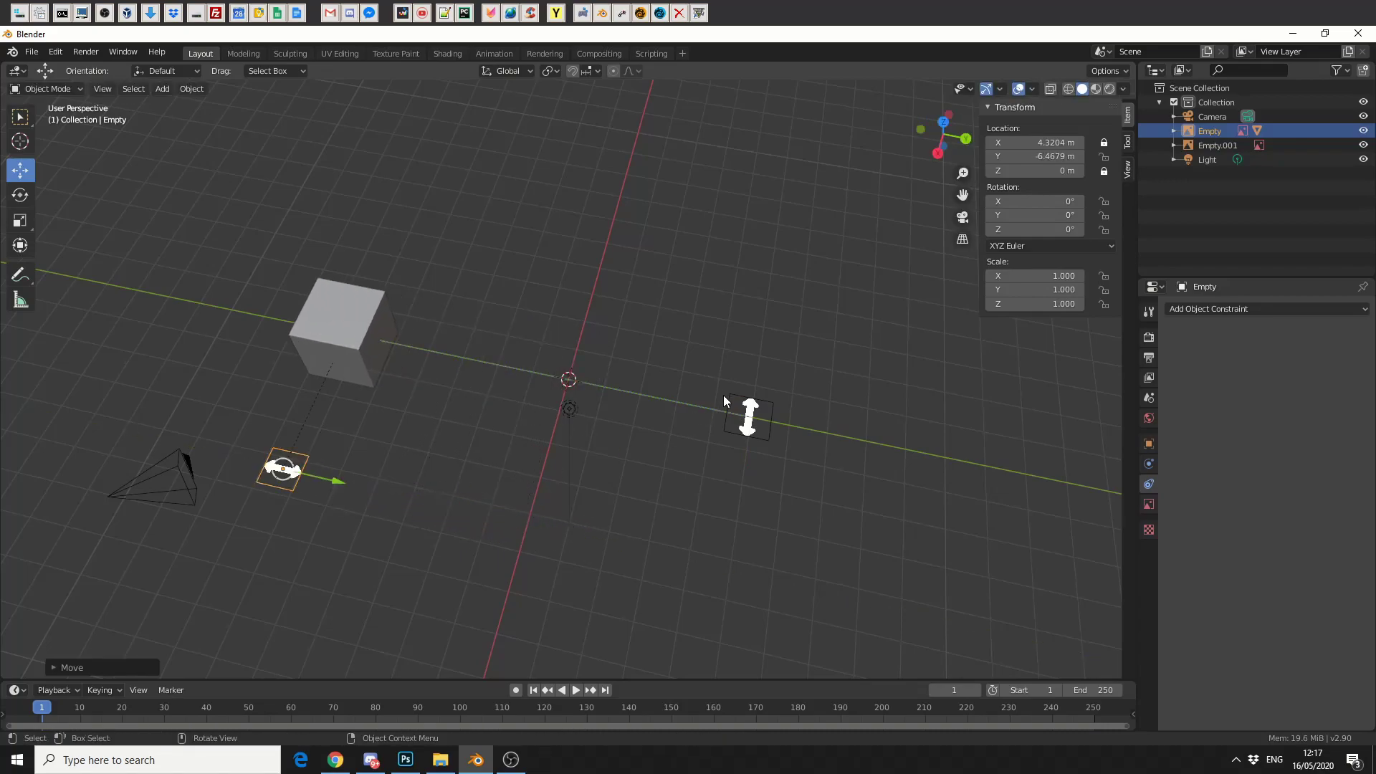
left_click(745, 412)
left_click_drag(741, 463, 776, 159)
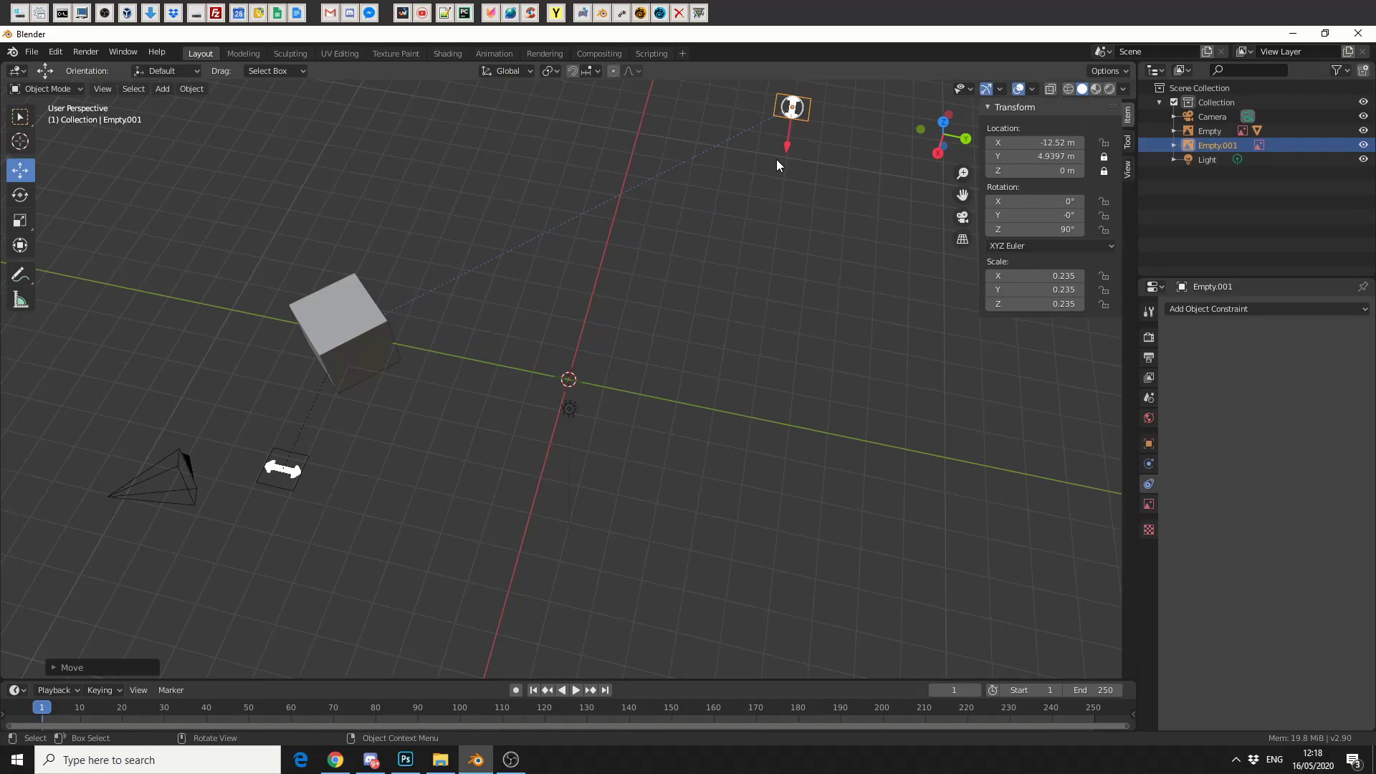